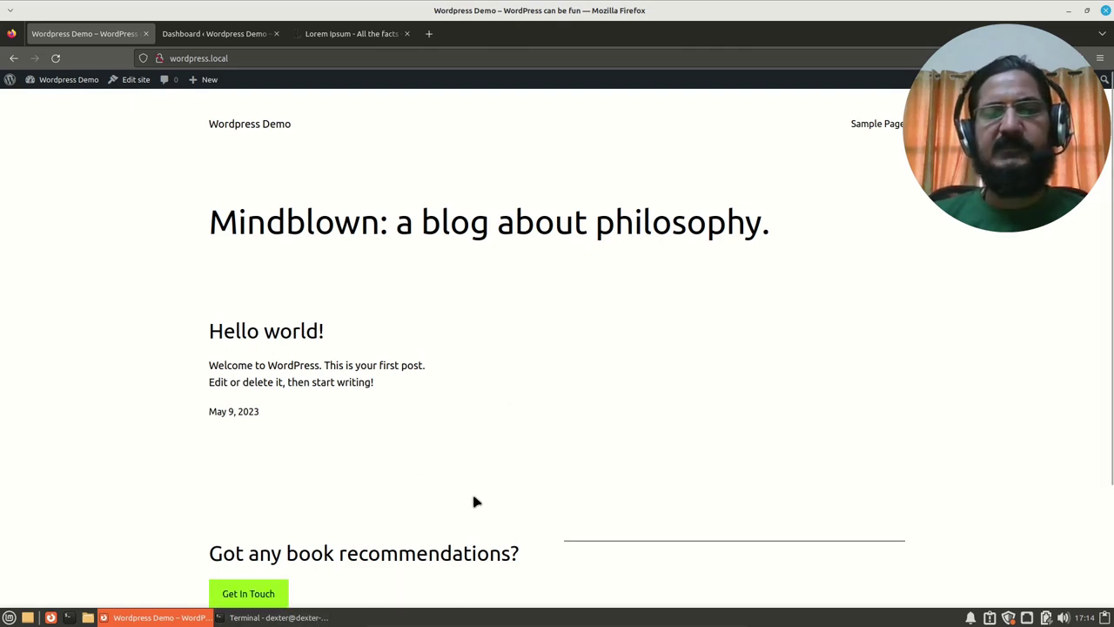
# - Switch to the terminal and print the Apache access log with cat
pyautogui.click(275, 618)
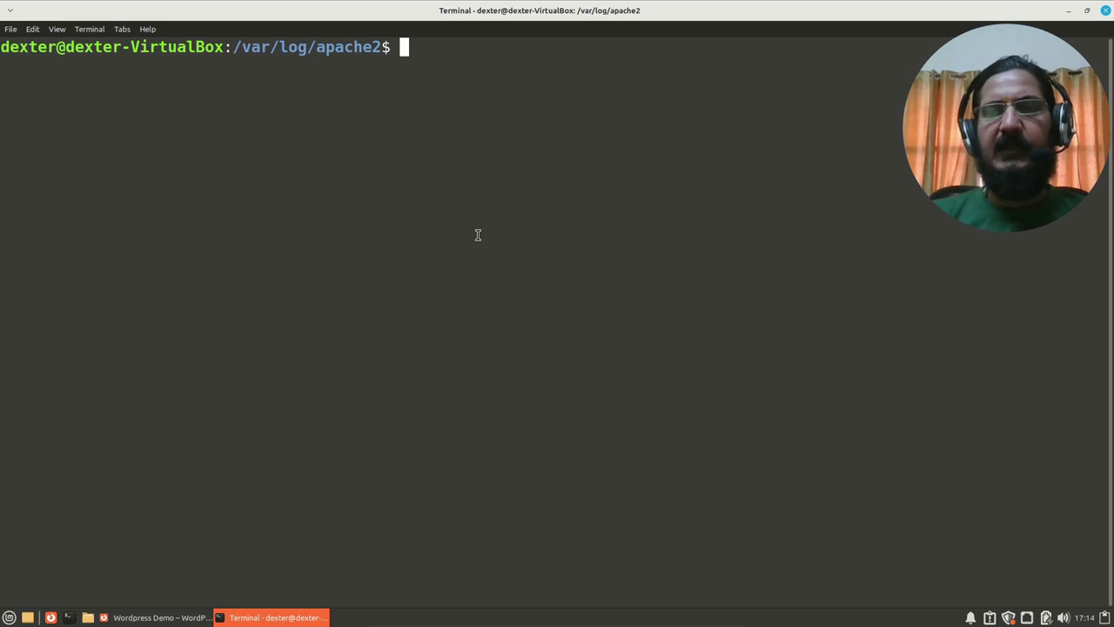
pyautogui.write('cat acc')
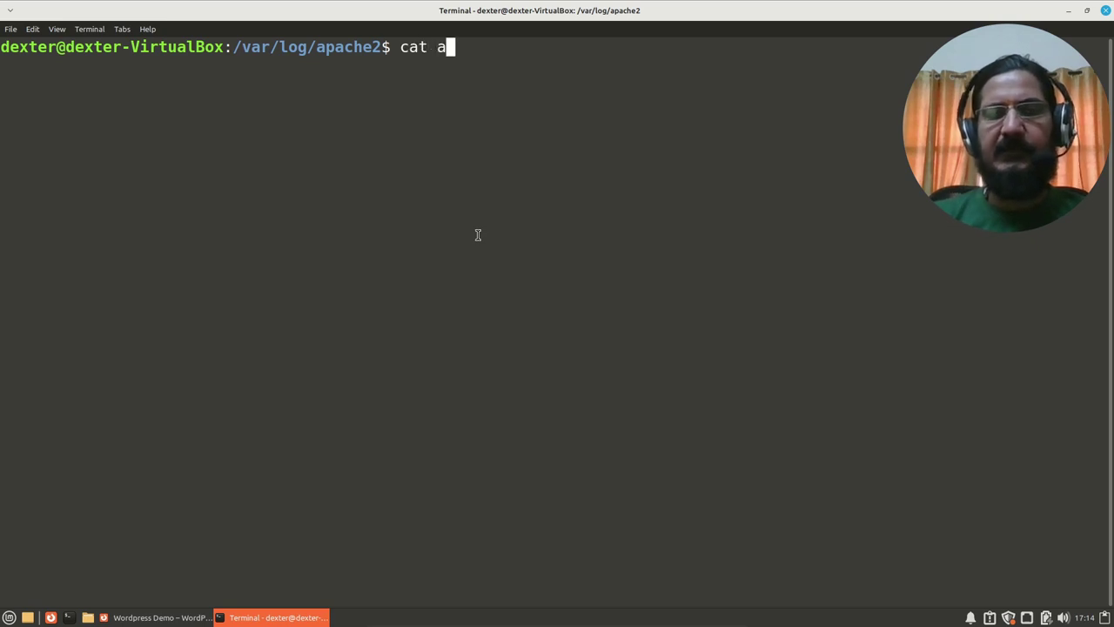
pyautogui.press('Tab')
pyautogui.press('Return')
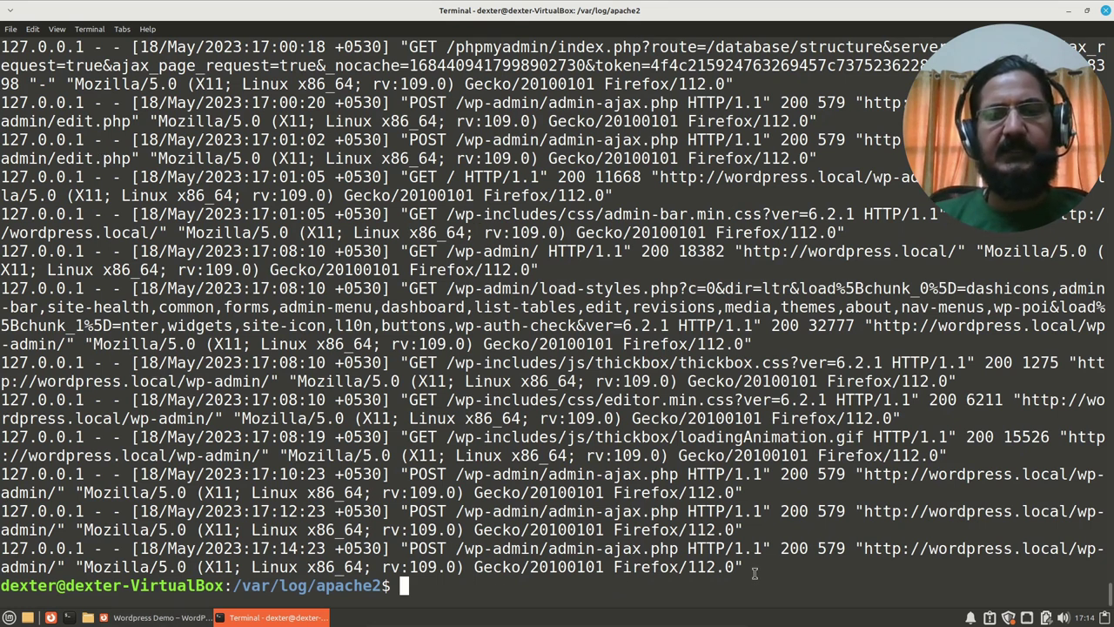
# - Examine the last access log entry, looking at its timestamp and its request details separately
pyautogui.moveTo(754, 573); pyautogui.dragTo(2, 547)
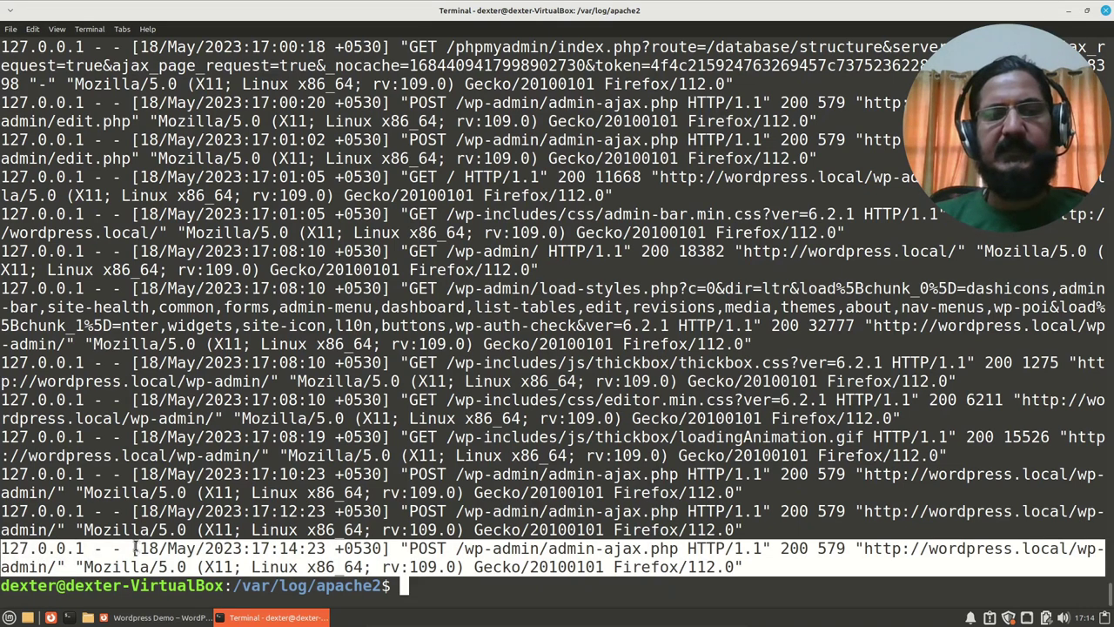
pyautogui.moveTo(132, 548); pyautogui.dragTo(389, 548)
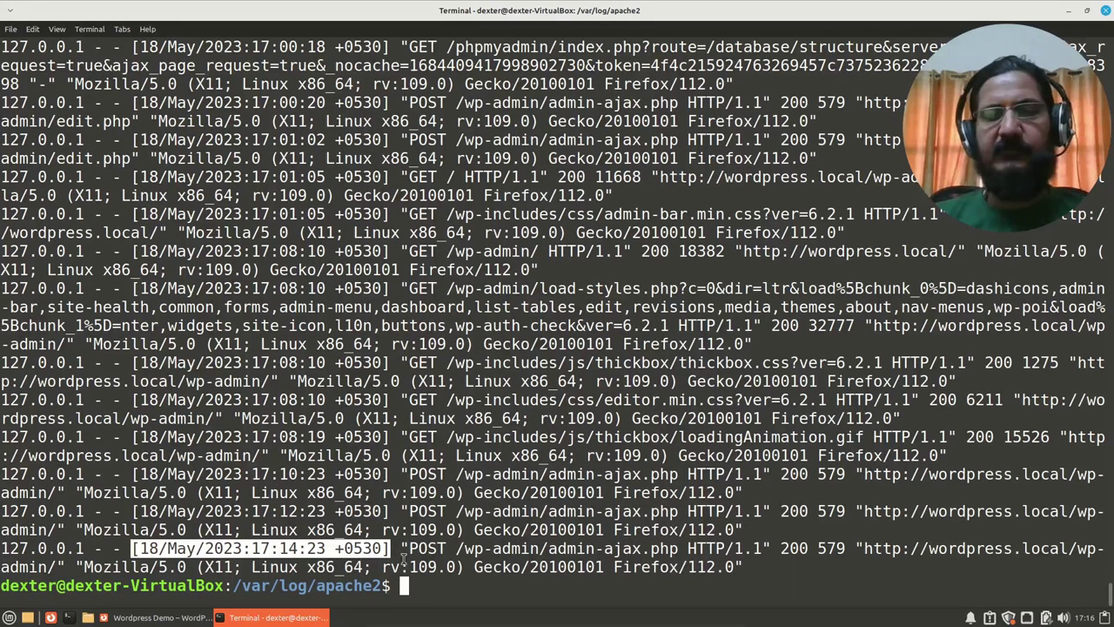
pyautogui.moveTo(402, 548); pyautogui.dragTo(754, 561)
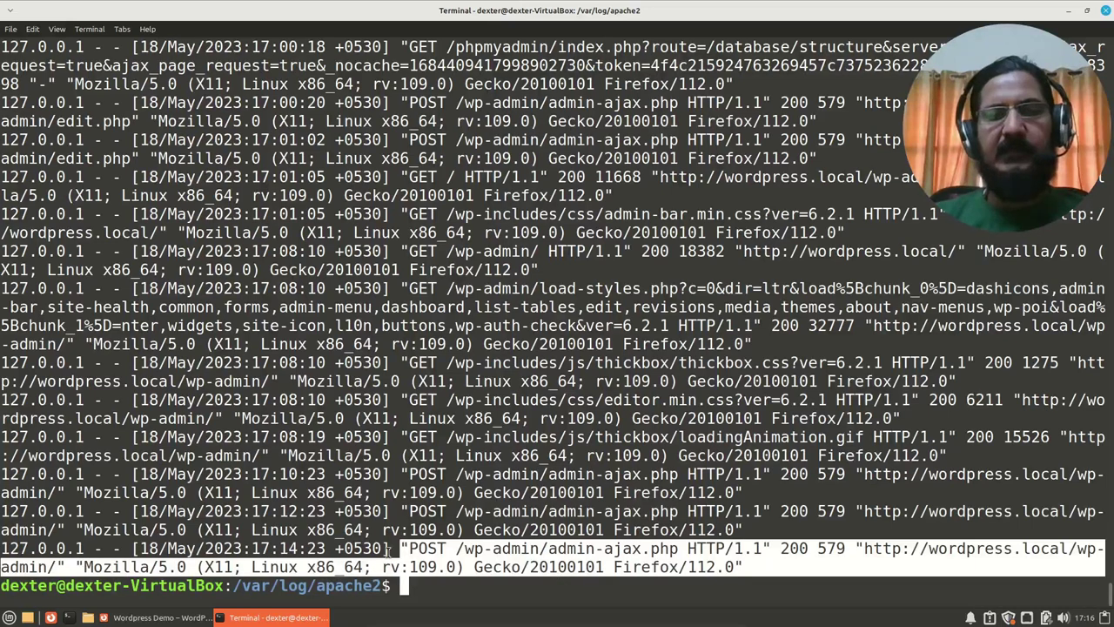
pyautogui.moveTo(389, 548); pyautogui.dragTo(133, 549)
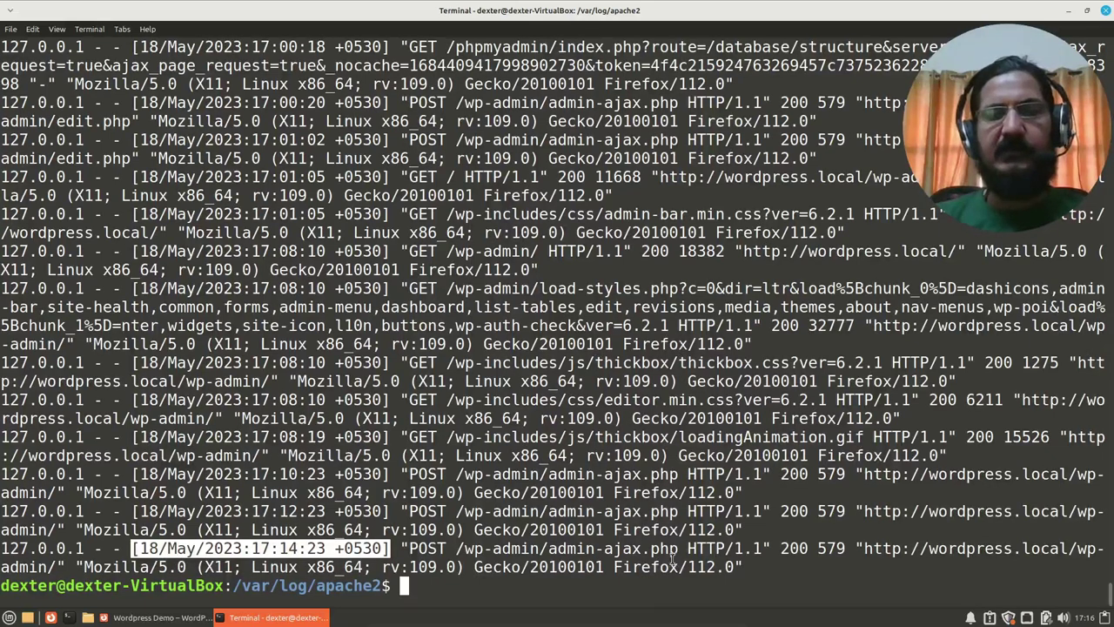
pyautogui.click(750, 568)
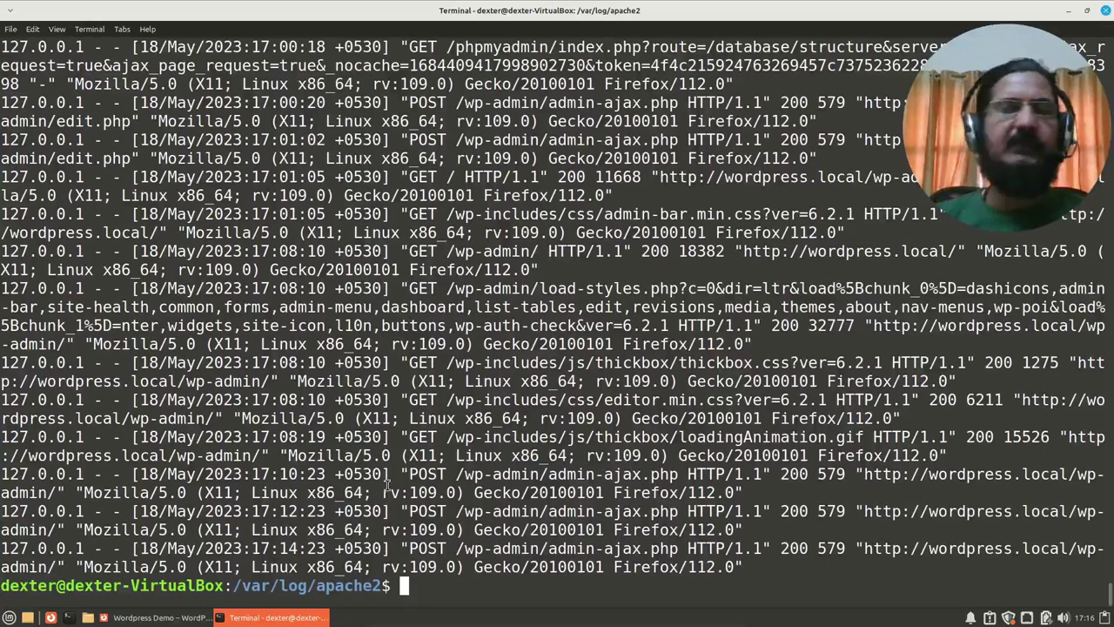
# - Switch to the WordPress dashboard in Firefox and start a new post from the posts list
pyautogui.click(156, 617)
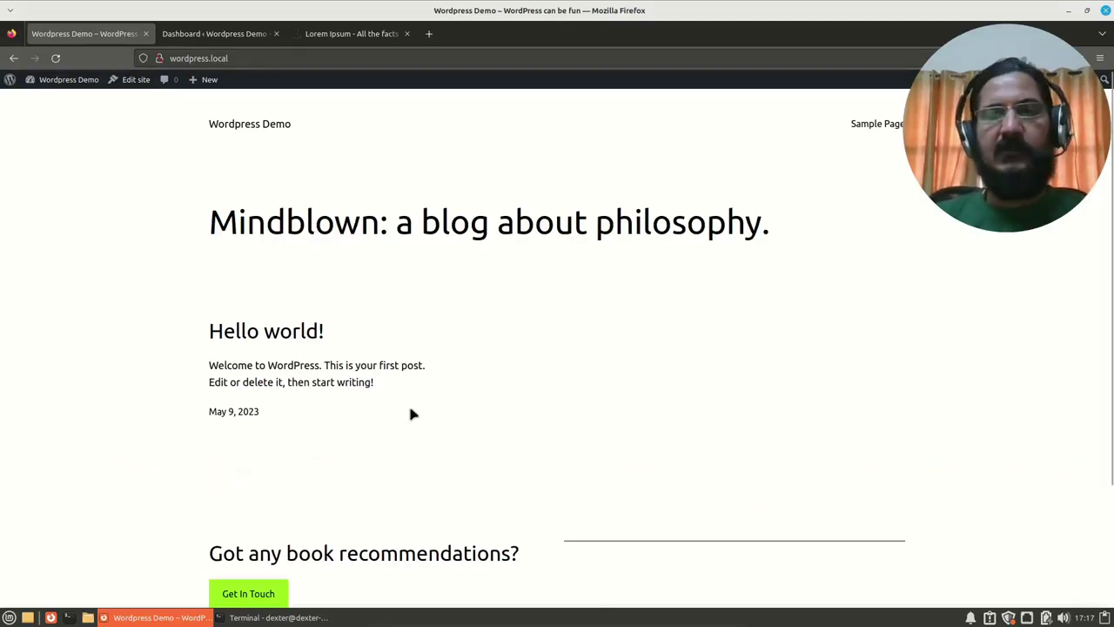
pyautogui.click(244, 37)
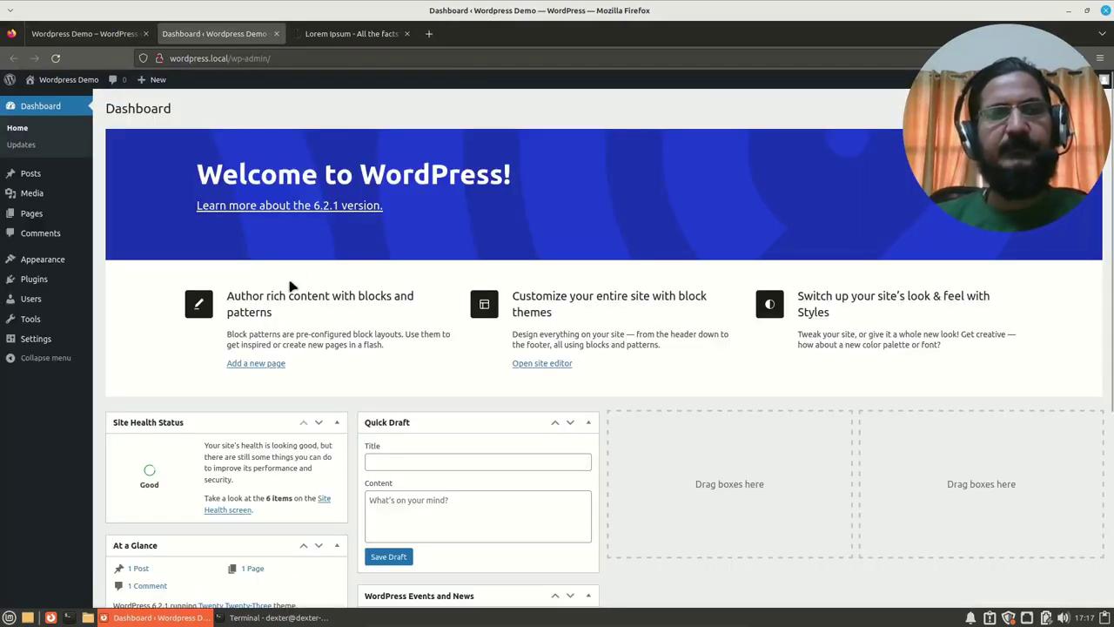
pyautogui.moveTo(40, 176)
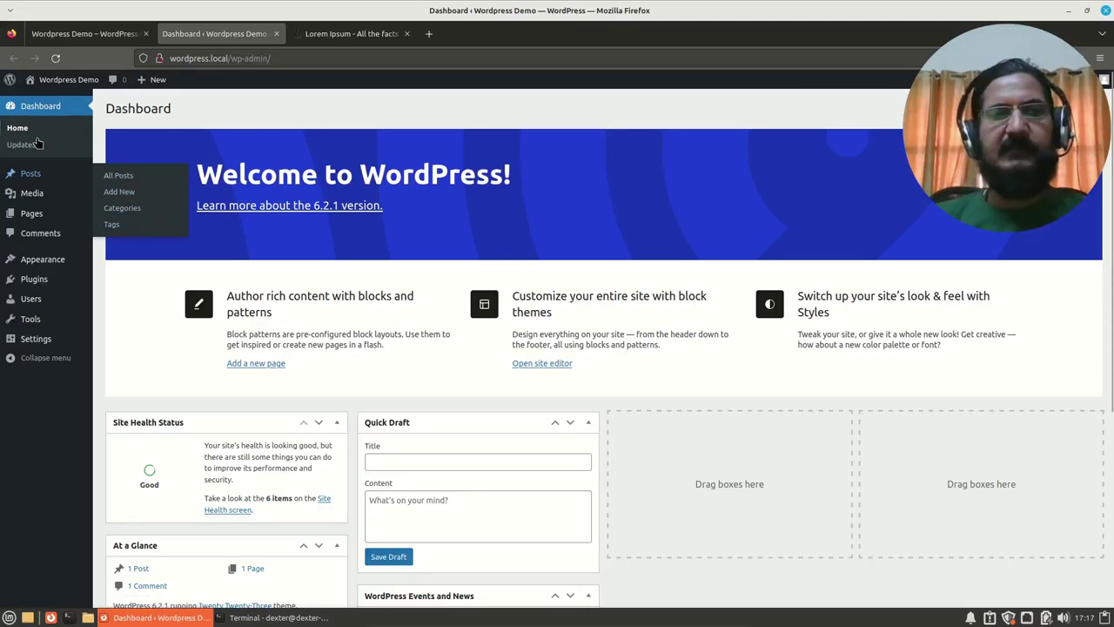
pyautogui.click(29, 175)
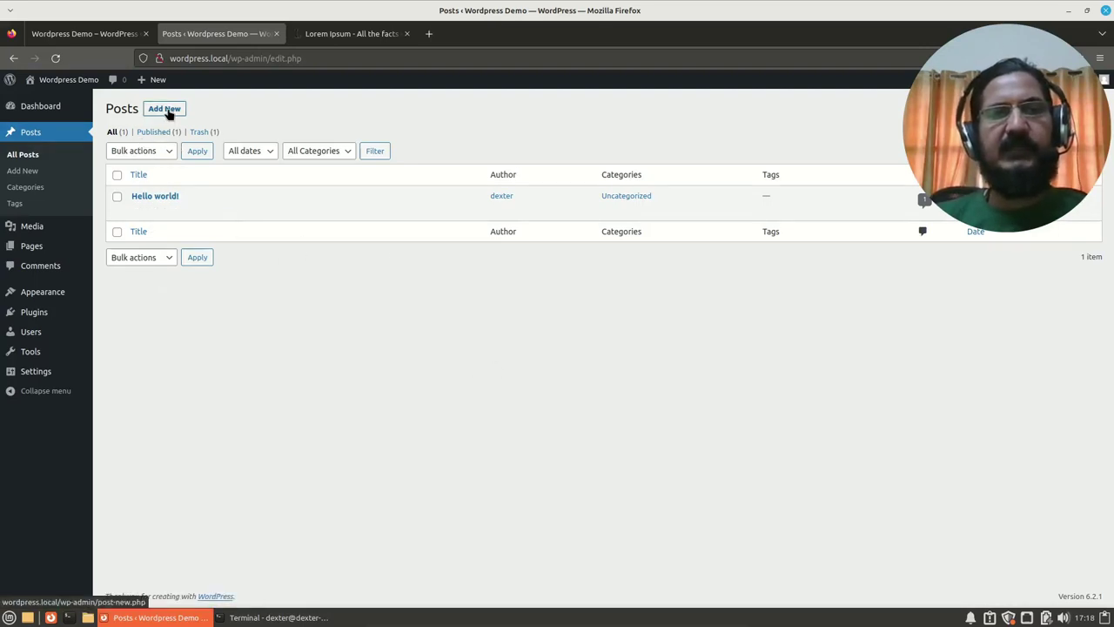
pyautogui.moveTo(155, 83)
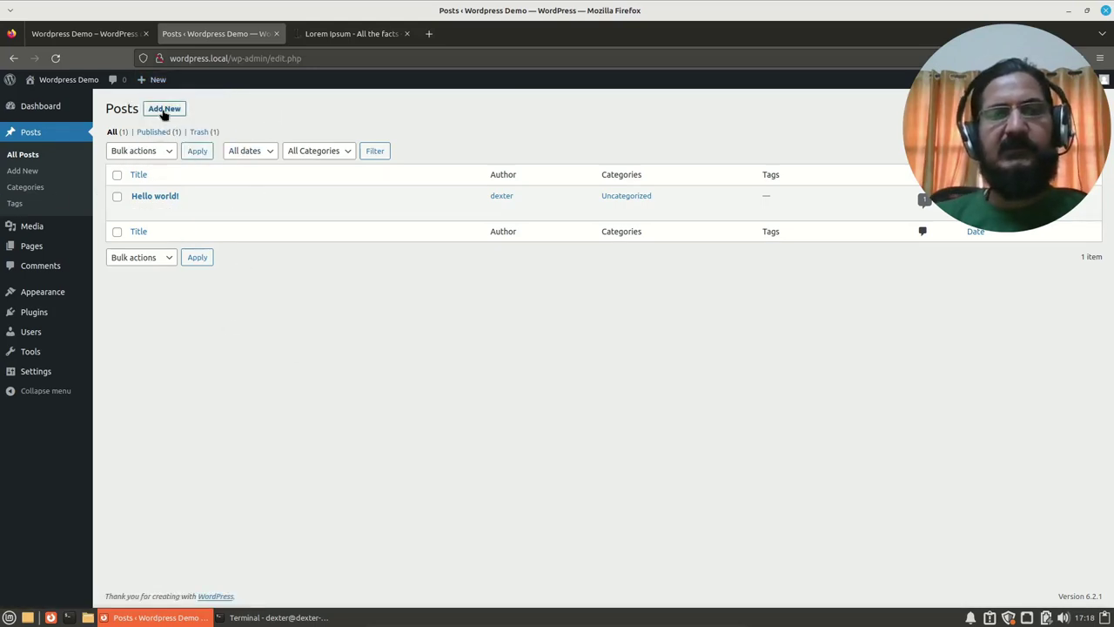
pyautogui.click(170, 111)
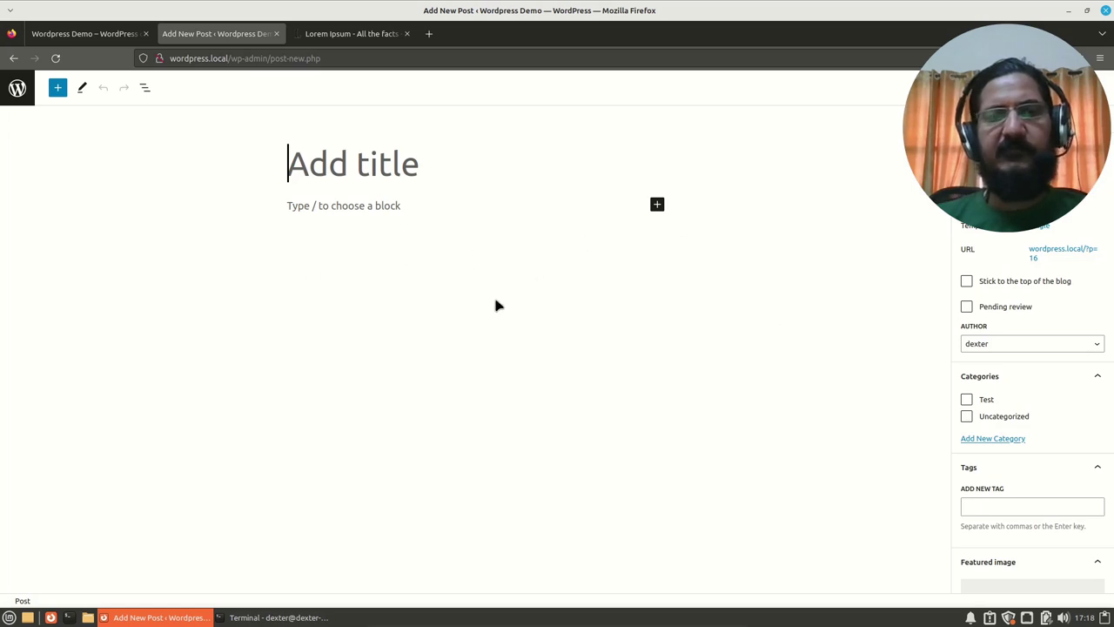
# - Examine the available content blocks in the quick inserter and the full block library, from text to widgets
pyautogui.click(659, 204)
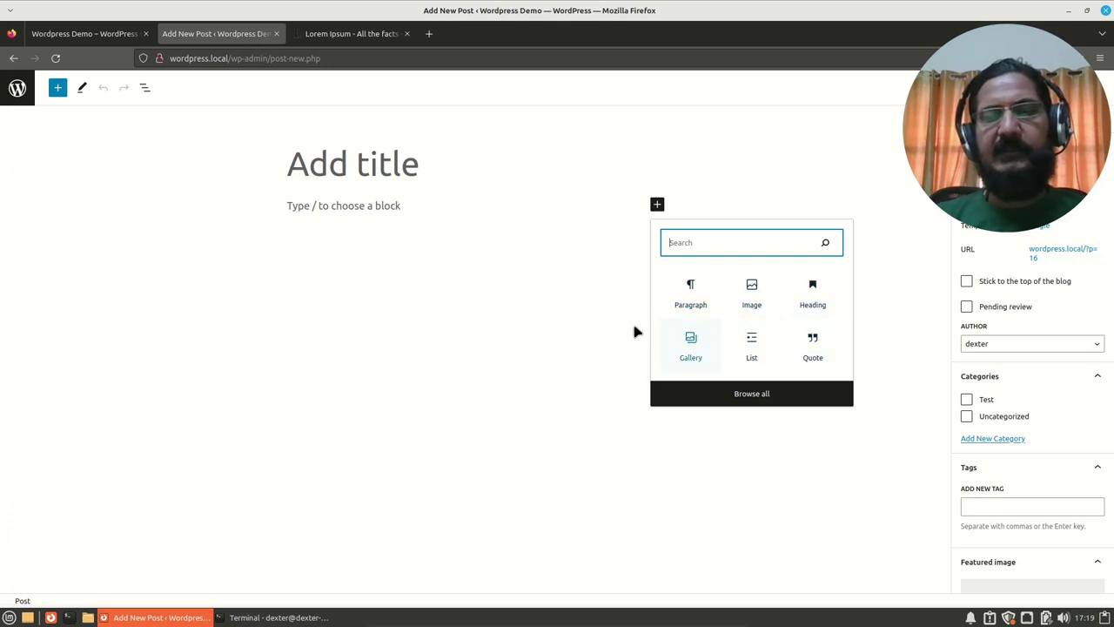
pyautogui.click(527, 277)
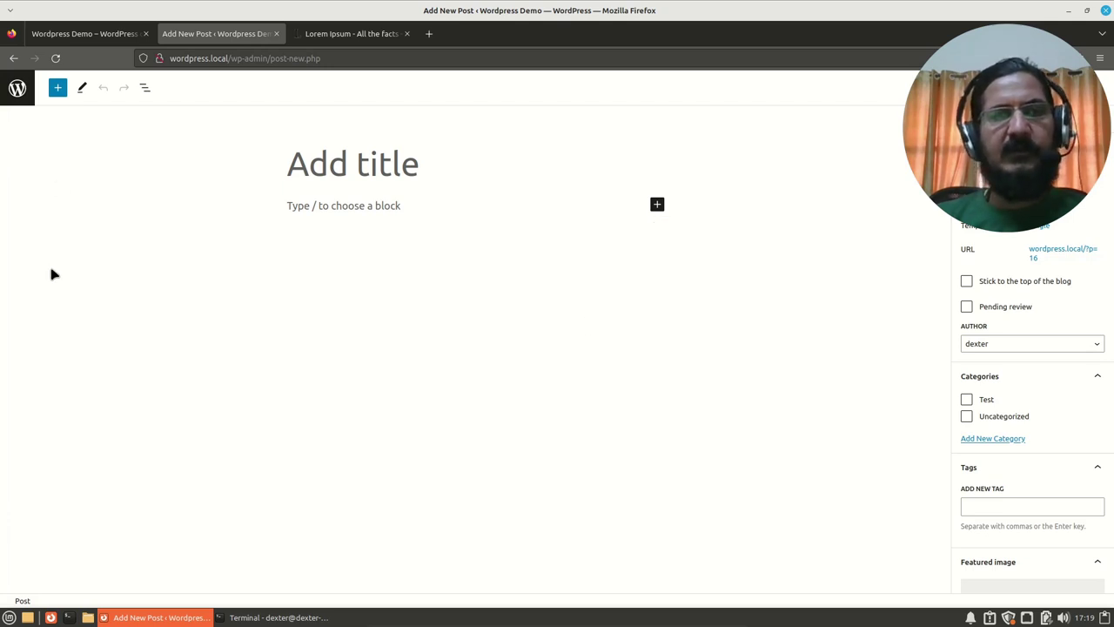
pyautogui.click(58, 88)
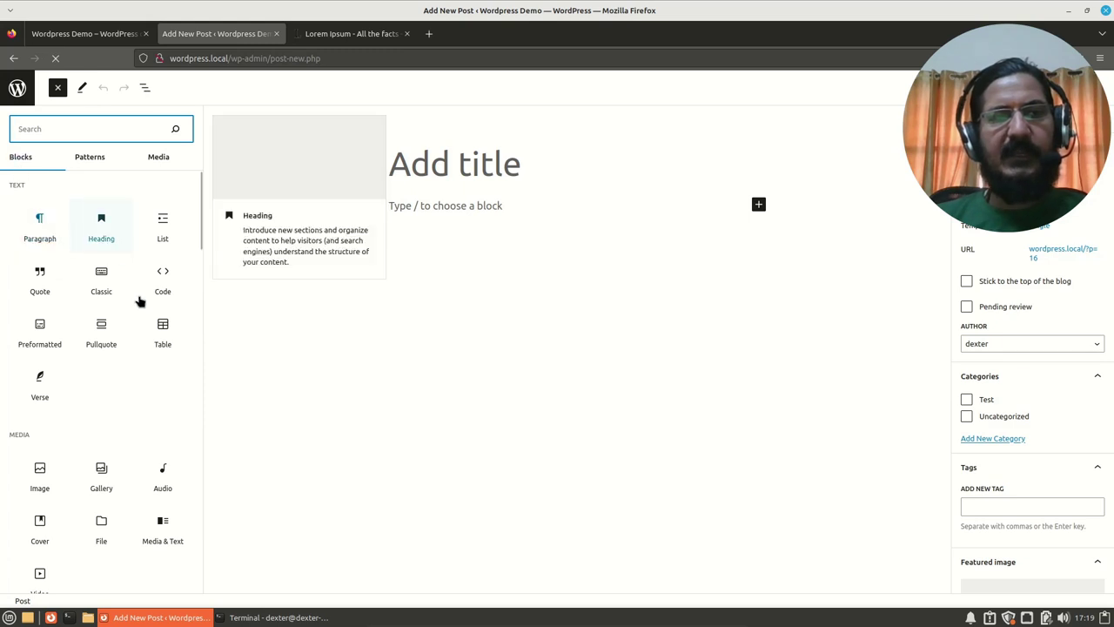
pyautogui.scroll(-2, 75, 465)
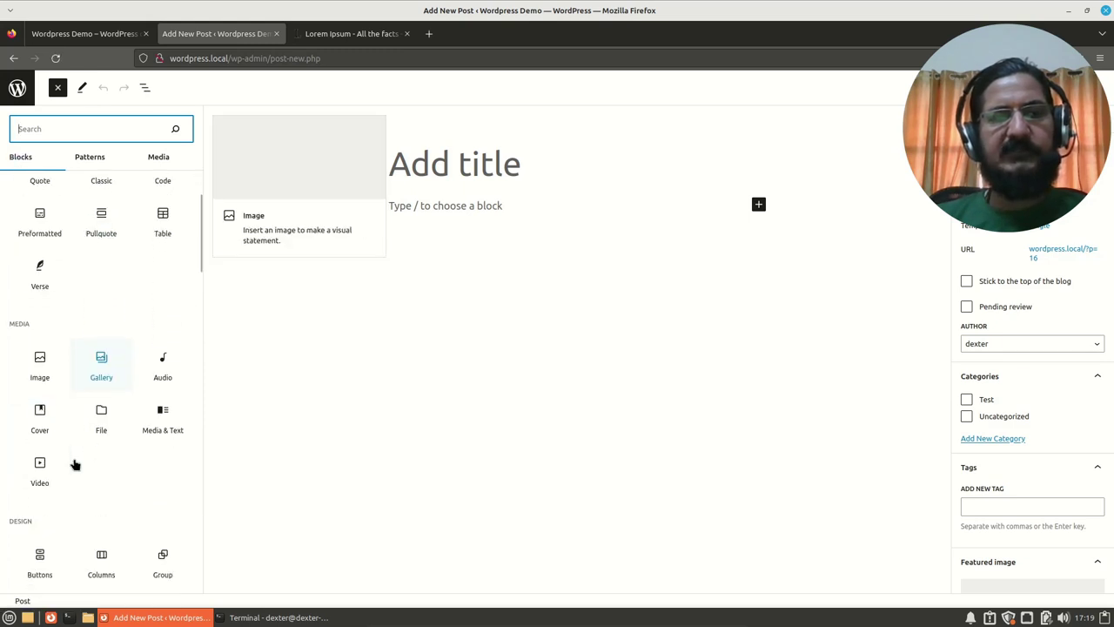
pyautogui.scroll(-3, 75, 464)
pyautogui.scroll(-1, 72, 460)
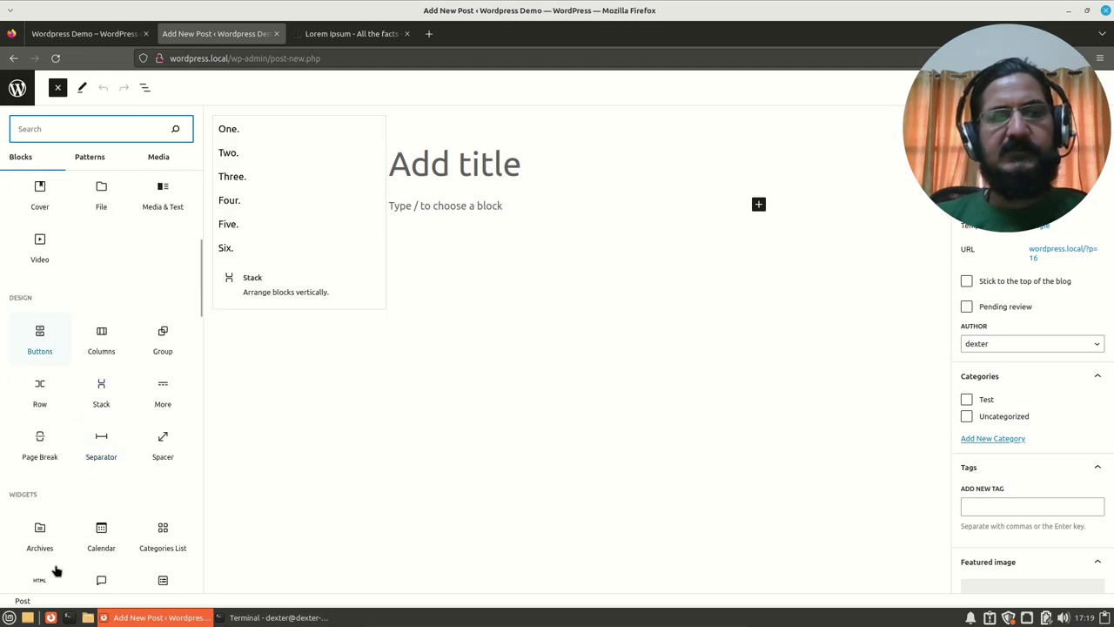
pyautogui.scroll(6, 67, 555)
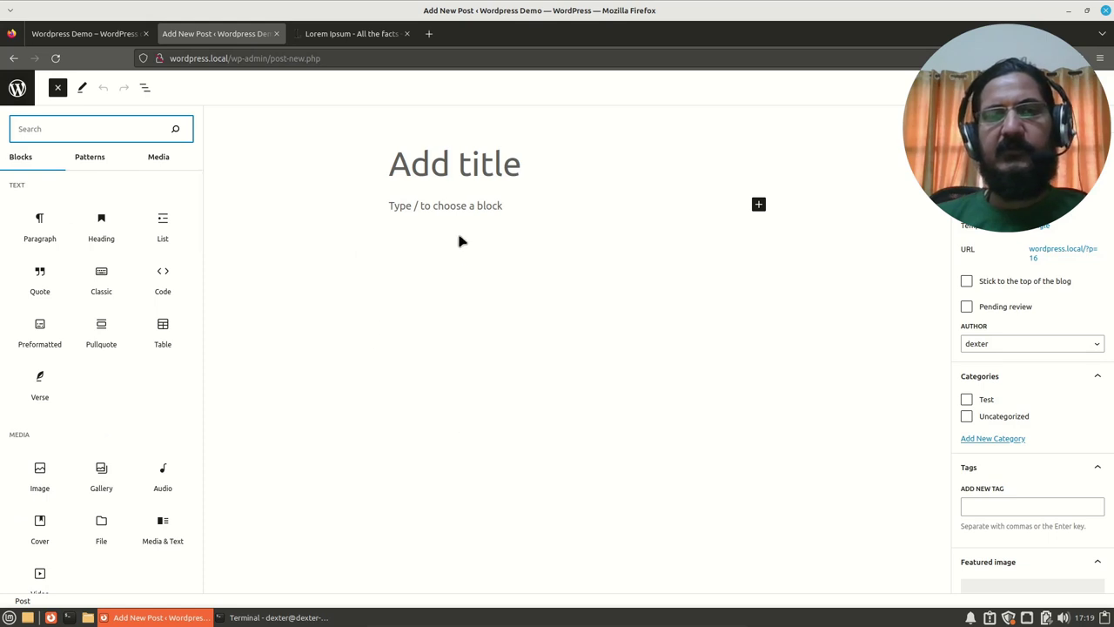
# - Title the new post "Test post in WordPress"
pyautogui.click(462, 169)
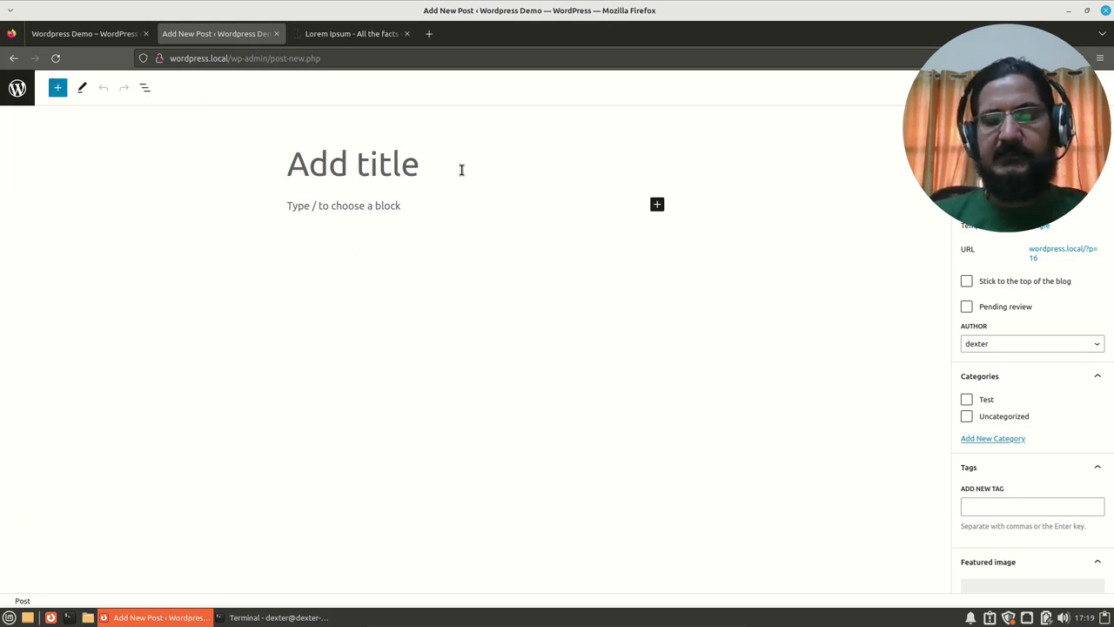
pyautogui.write('Test')
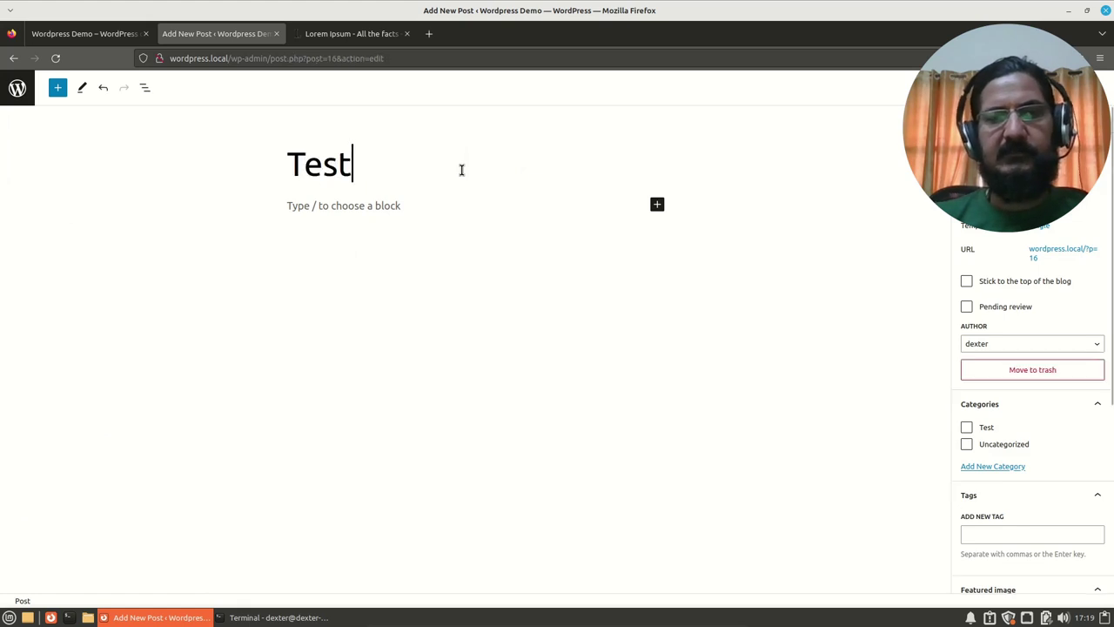
pyautogui.write(' post in')
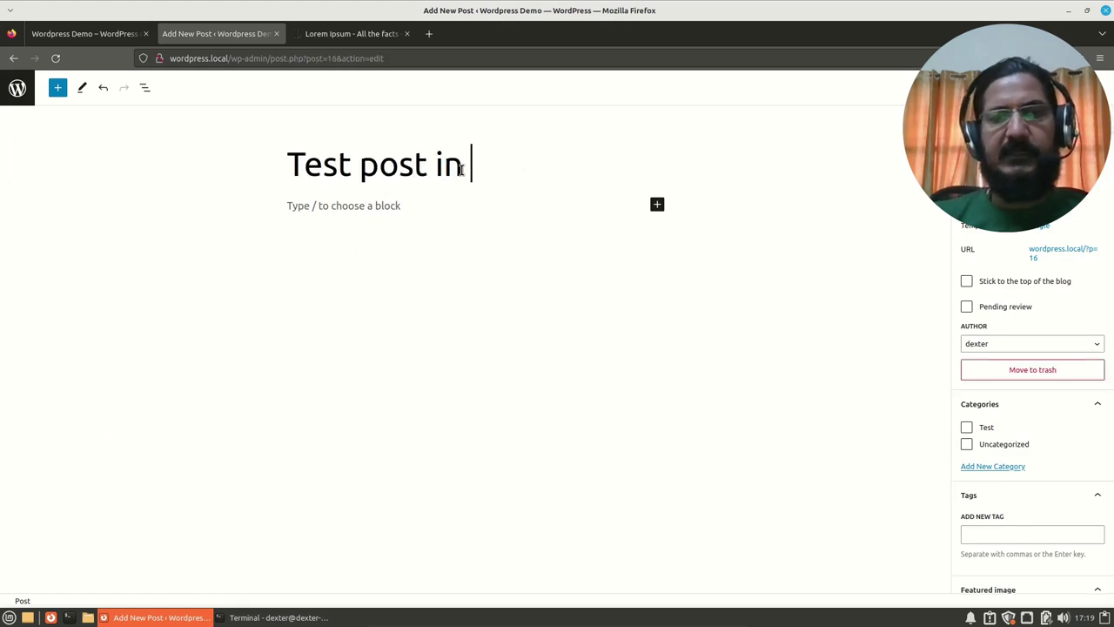
pyautogui.write(' Wor')
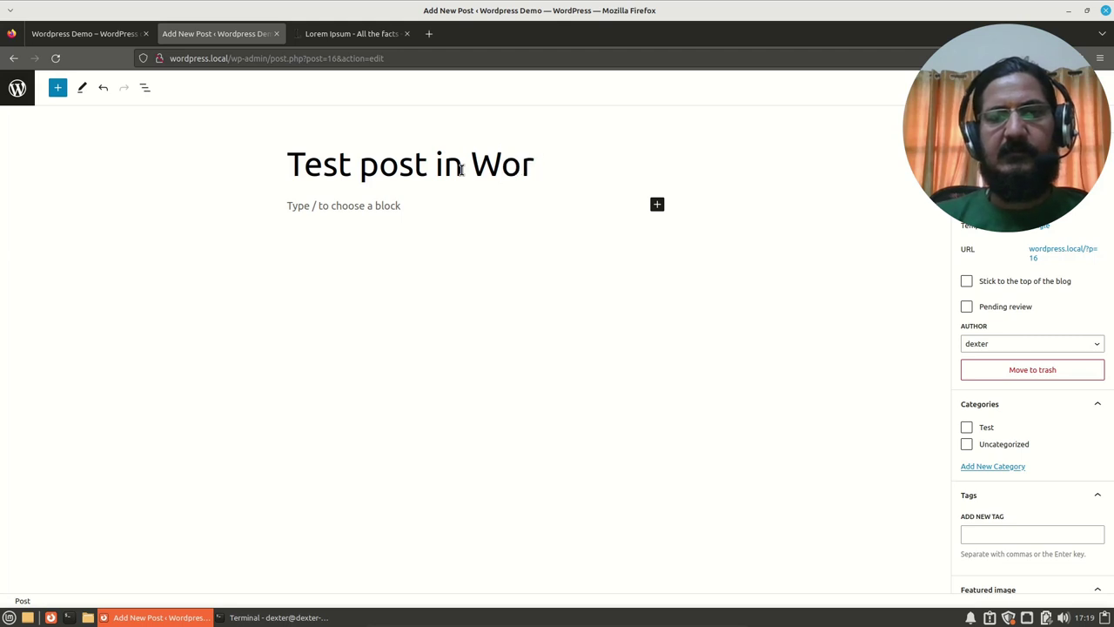
pyautogui.write('dPress')
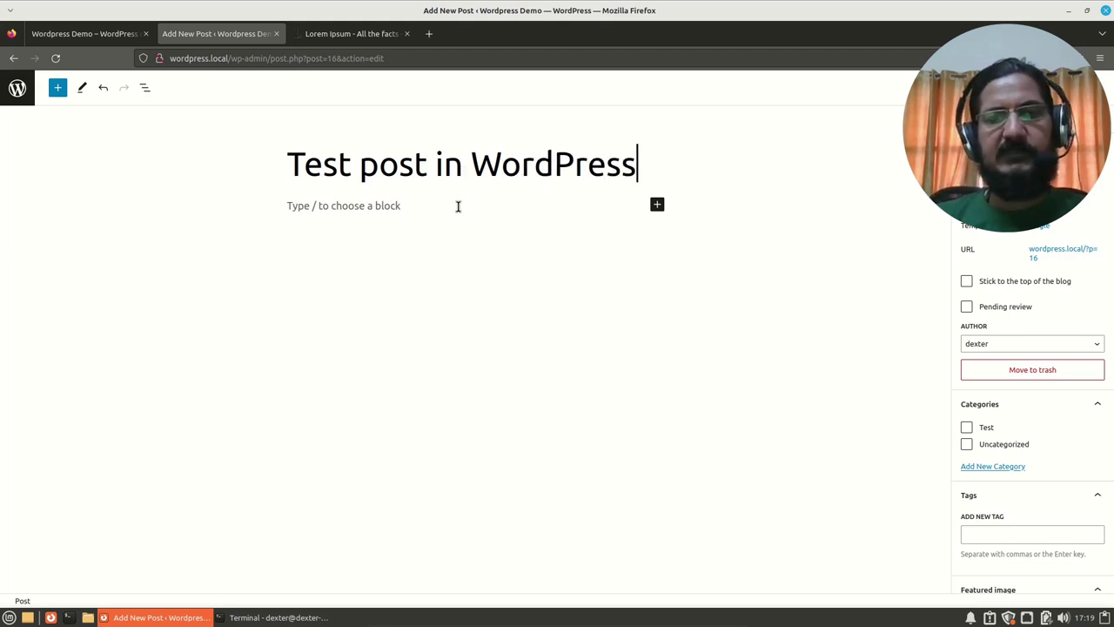
# - Add a Paragraph block below the post title
pyautogui.click(454, 209)
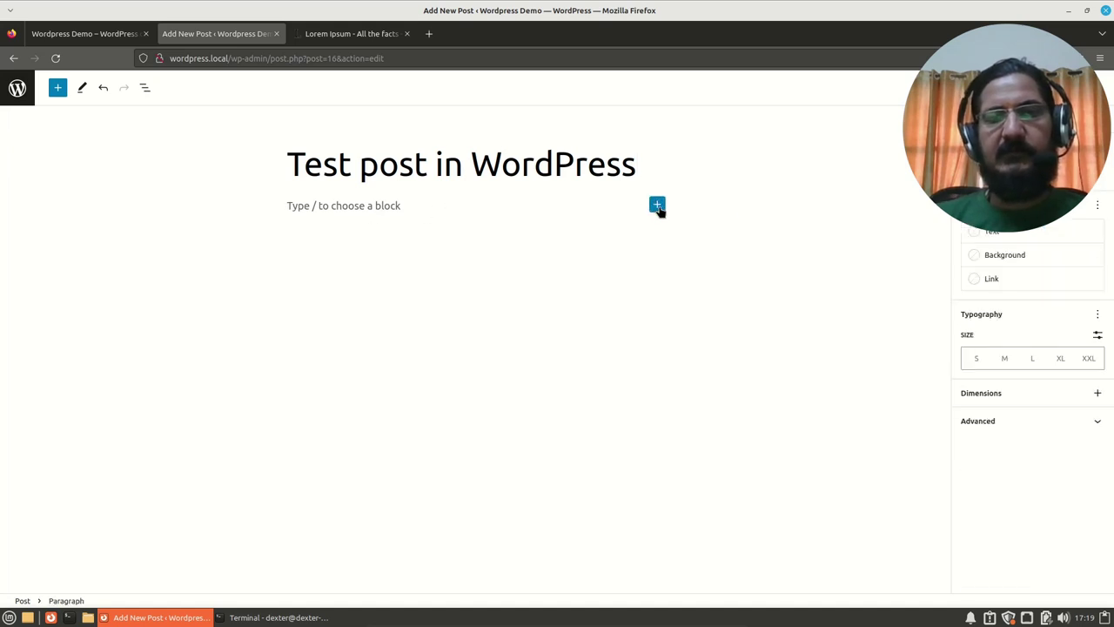
pyautogui.click(657, 206)
pyautogui.click(696, 291)
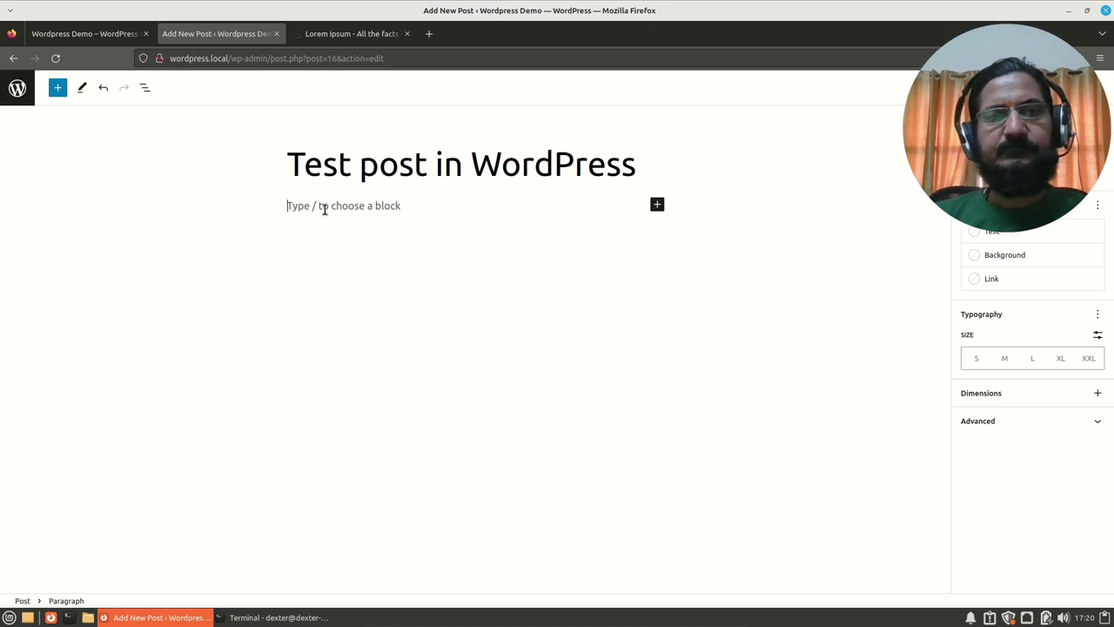
# - Generate 5 paragraphs of placeholder text on the open Lorem Ipsum site, starting with 'Lorem ipsum dolor sit amet...'
pyautogui.click(339, 35)
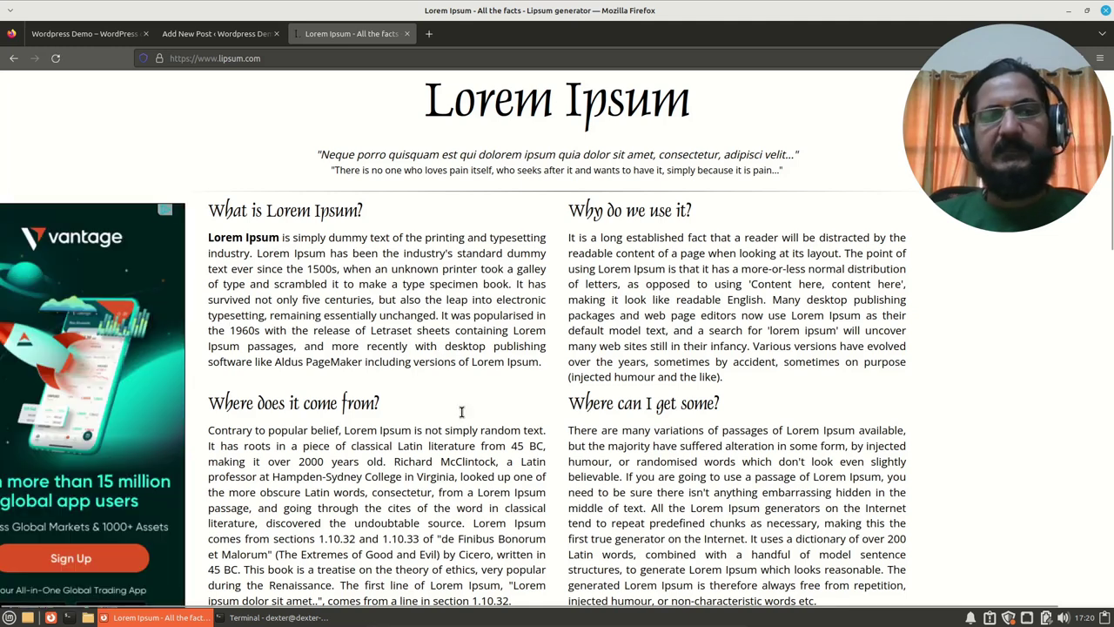
pyautogui.scroll(-10, 462, 419)
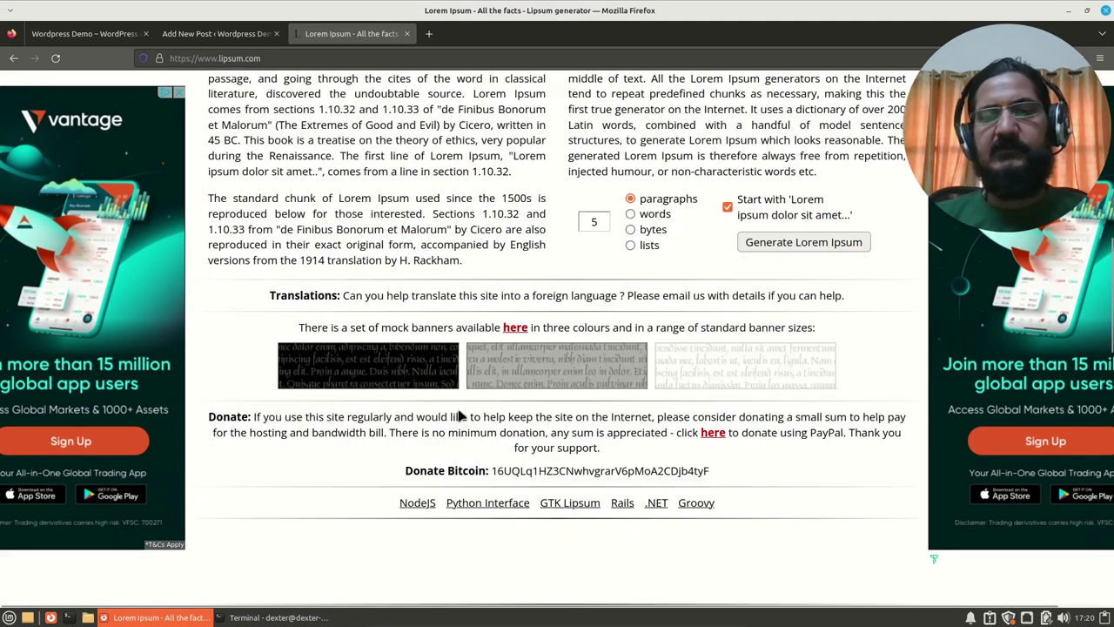
pyautogui.scroll(-4, 781, 412)
pyautogui.scroll(12, 730, 381)
pyautogui.scroll(5, 729, 381)
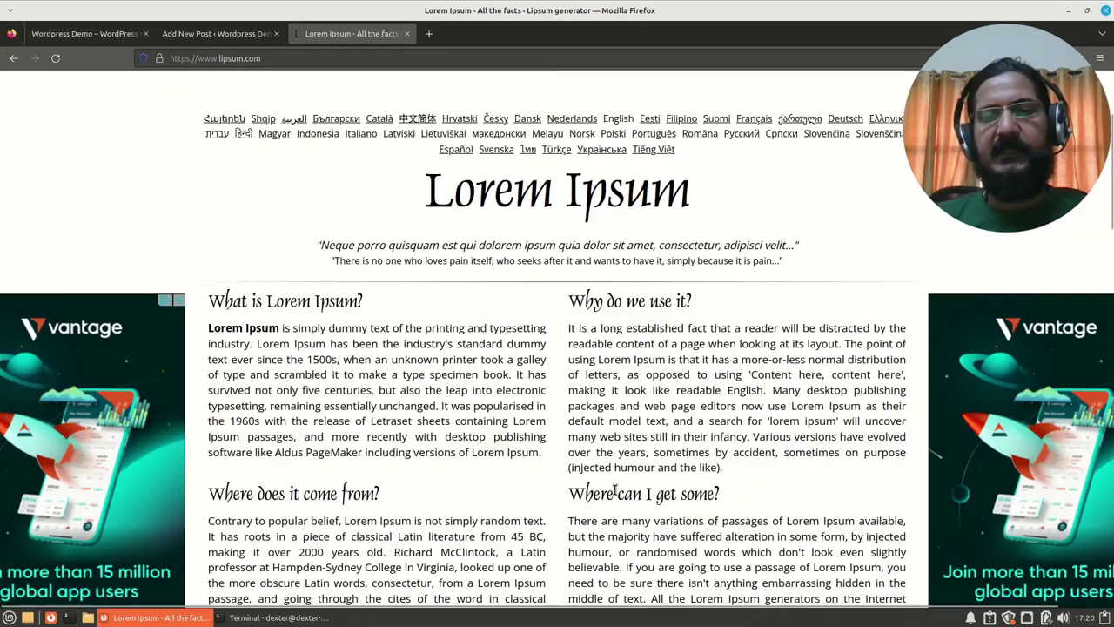
pyautogui.scroll(-2, 614, 490)
pyautogui.scroll(-8, 615, 490)
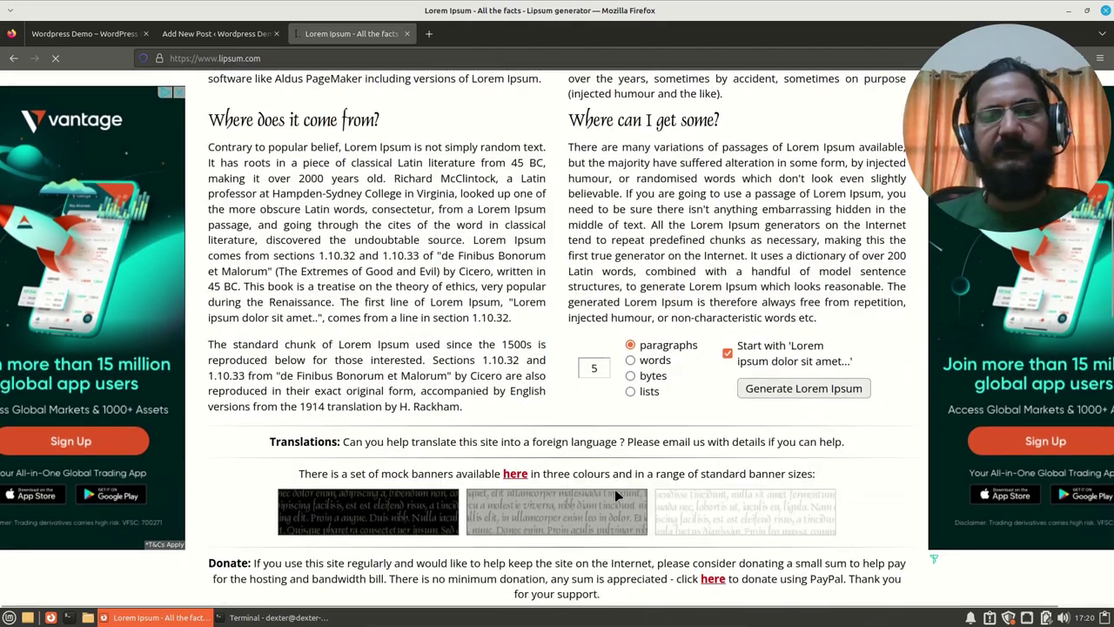
pyautogui.click(581, 198)
pyautogui.doubleClick(582, 199)
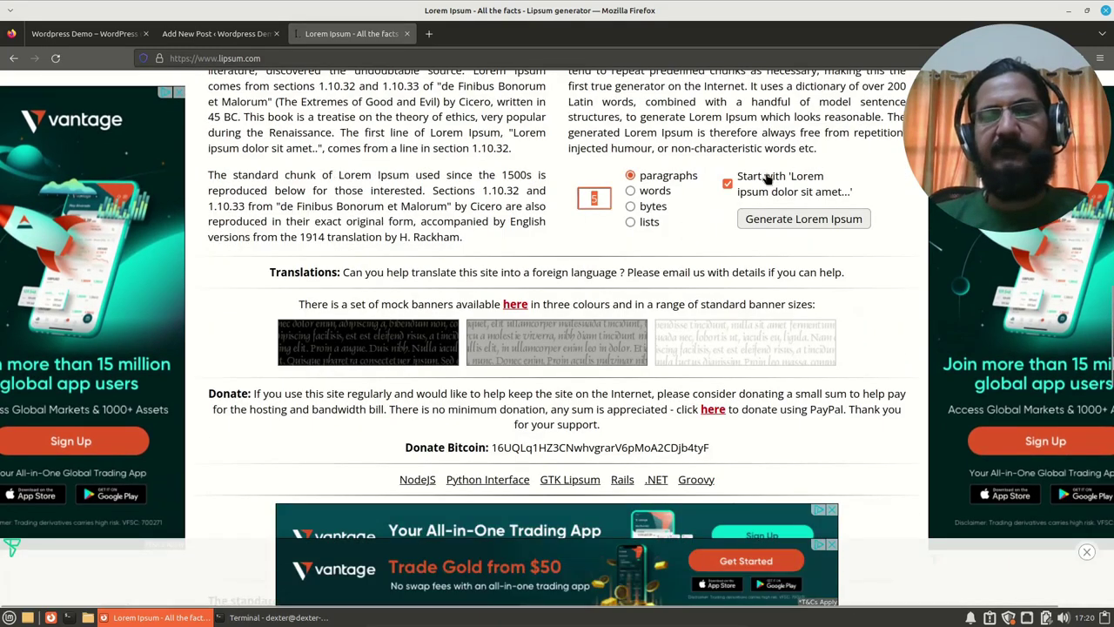
pyautogui.click(789, 223)
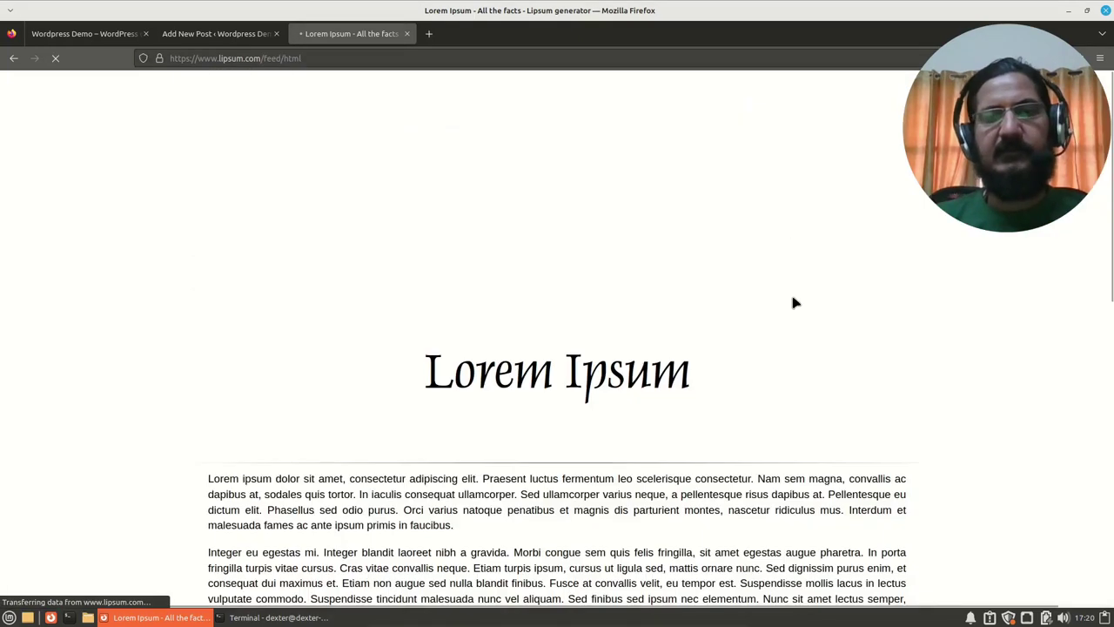
# - Copy all five generated Lorem Ipsum paragraphs and paste them into the empty paragraph block of the WordPress post
pyautogui.scroll(-2, 788, 235)
pyautogui.scroll(-1, 348, 292)
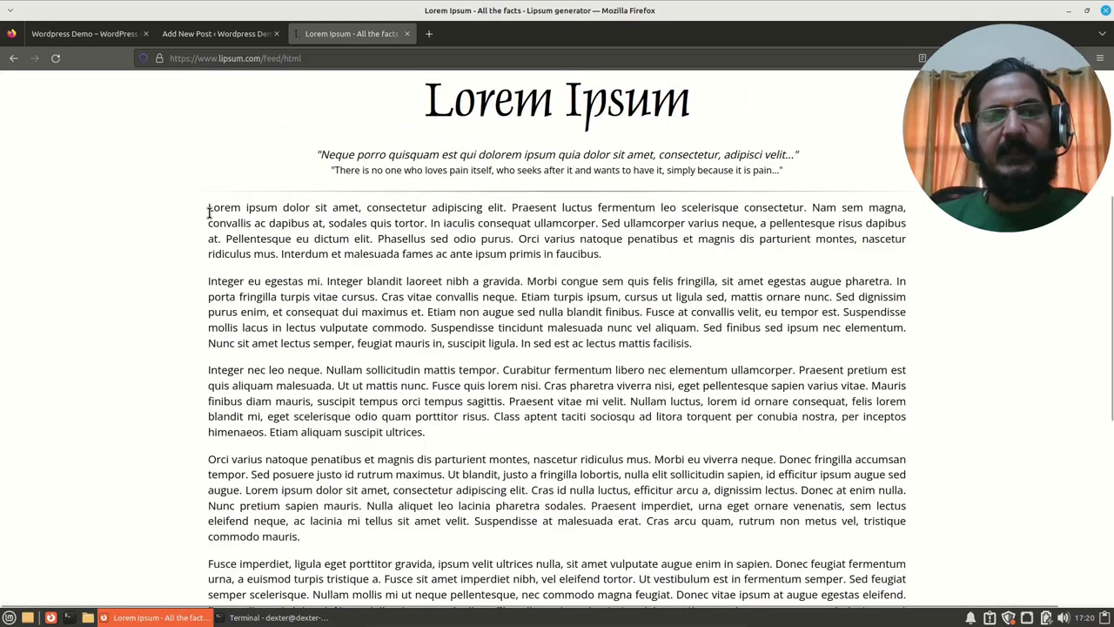
pyautogui.moveTo(208, 212); pyautogui.dragTo(364, 285)
pyautogui.scroll(-1, 274, 311)
pyautogui.scroll(-3, 275, 327)
pyautogui.scroll(3, 278, 340)
pyautogui.scroll(-3, 630, 530)
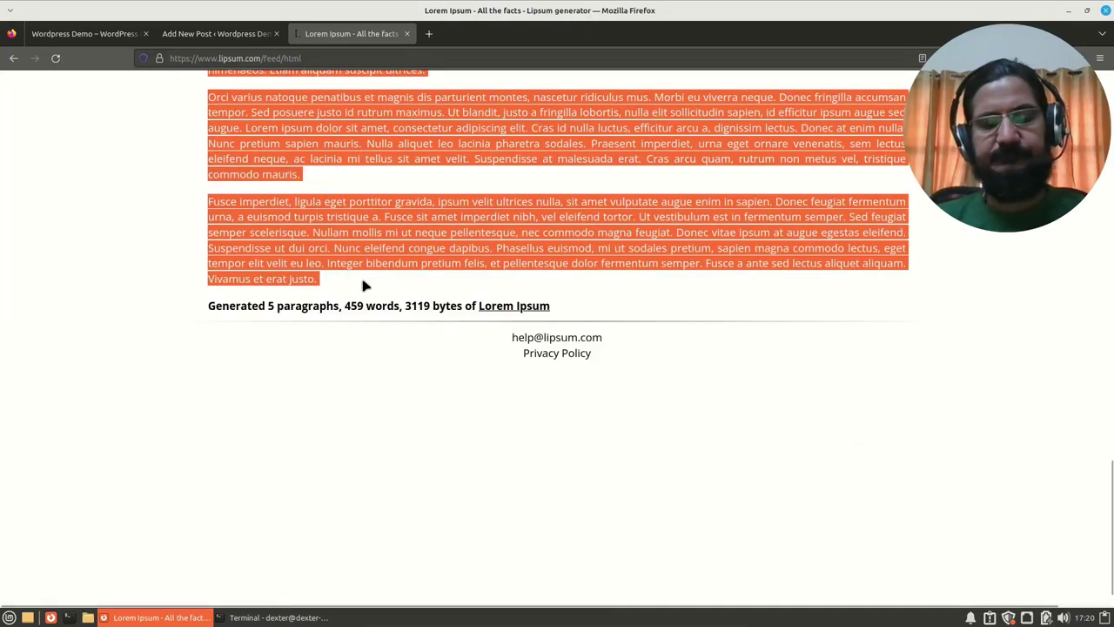
pyautogui.click(189, 34)
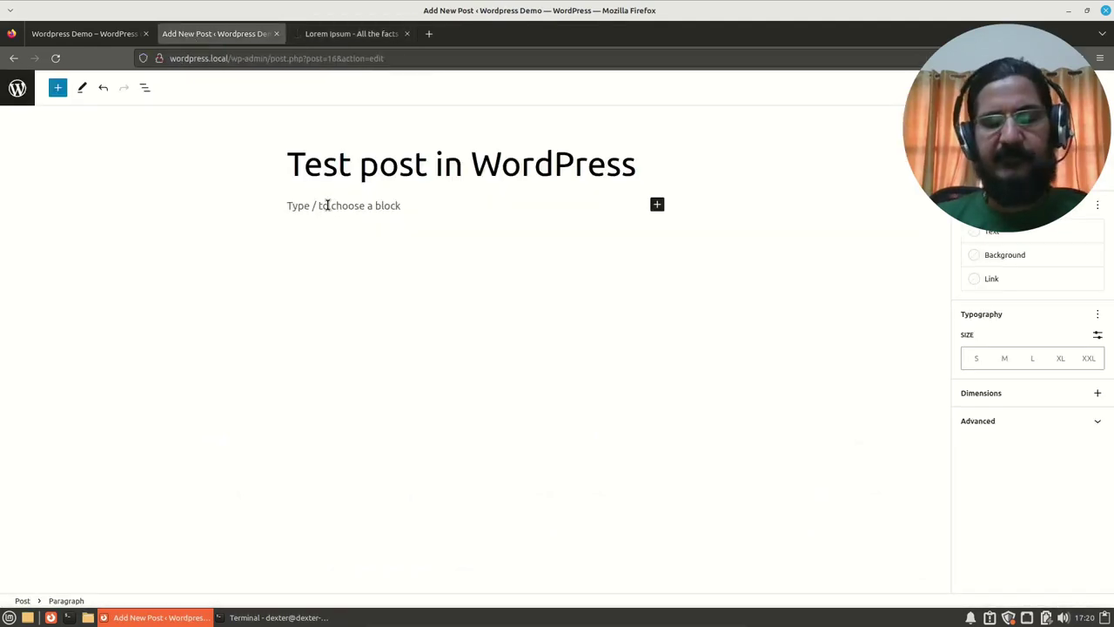
pyautogui.hotkey('ctrl', 'v')
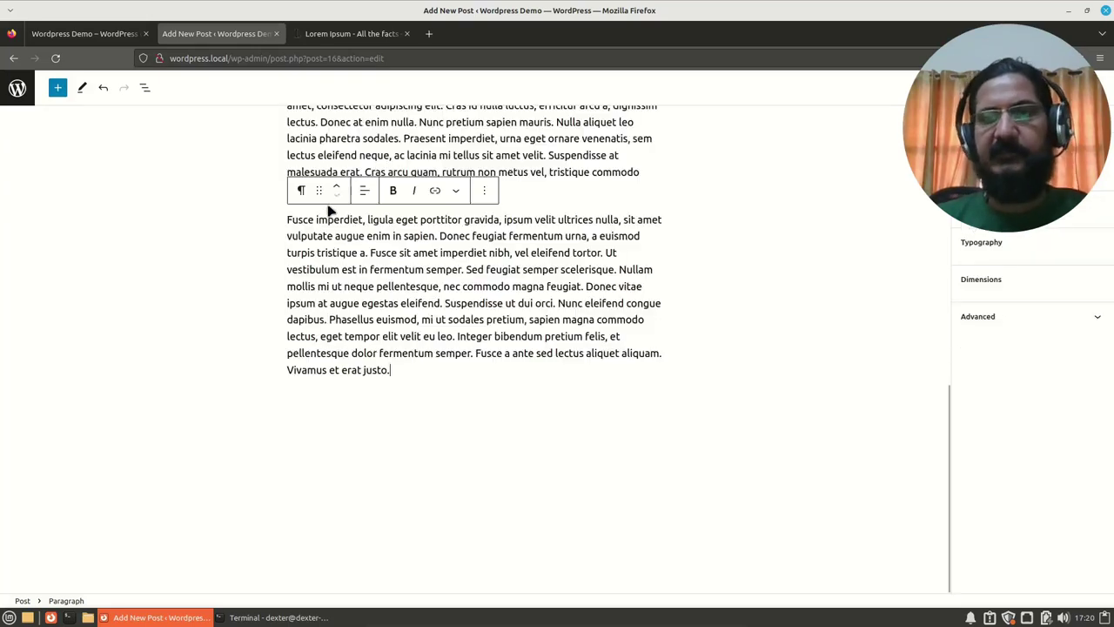
# - Make the words "Lorem ipsum" at the start of the first paragraph bold
pyautogui.scroll(10, 657, 397)
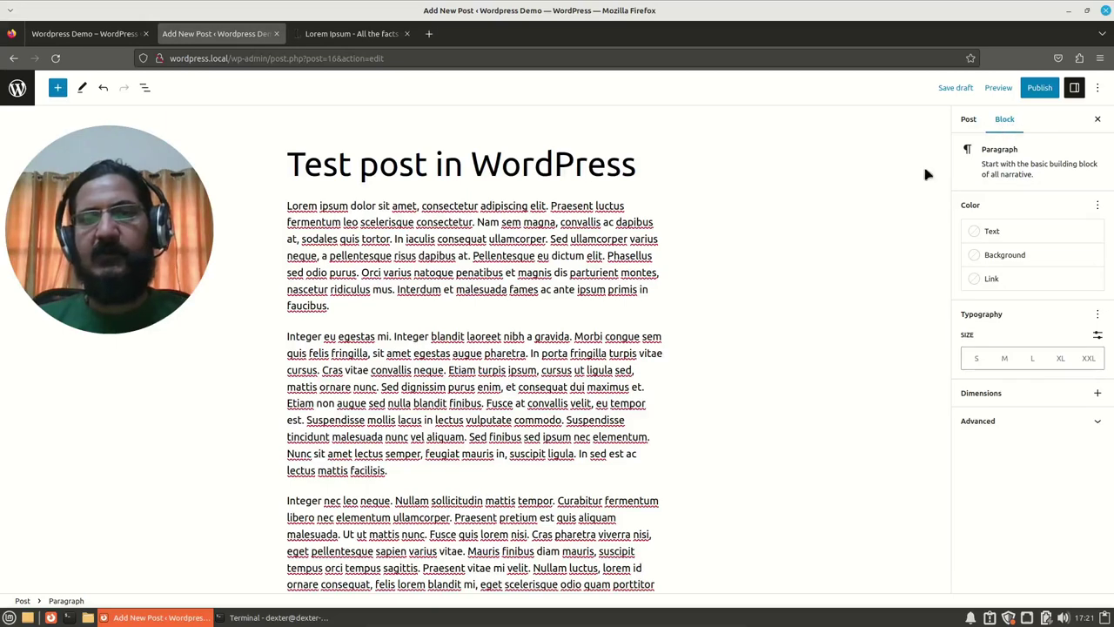
pyautogui.click(595, 222)
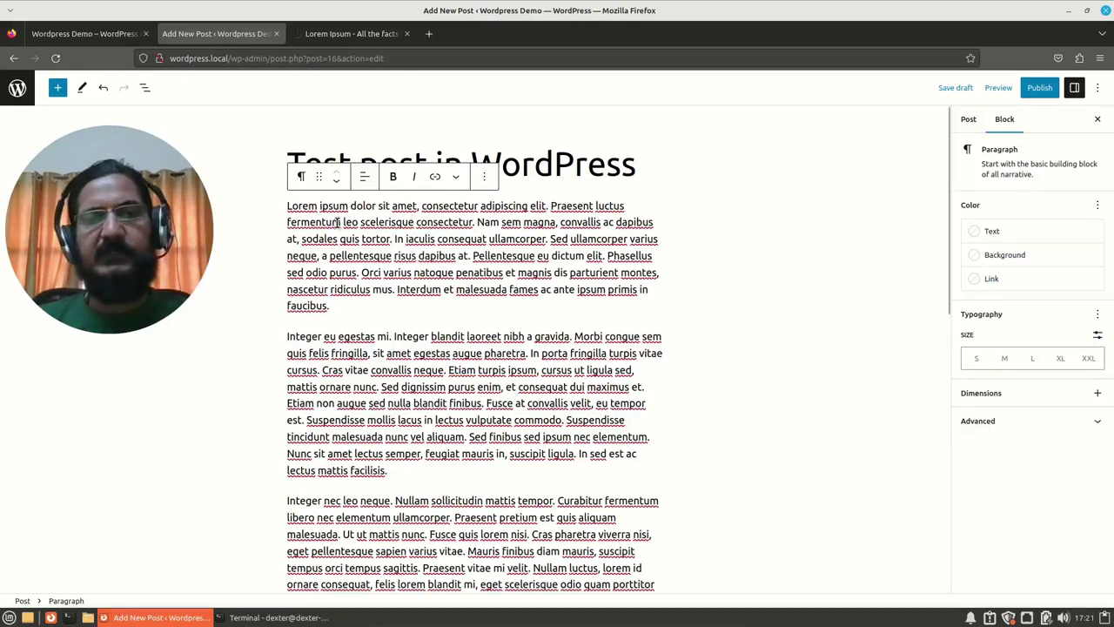
pyautogui.click(287, 205)
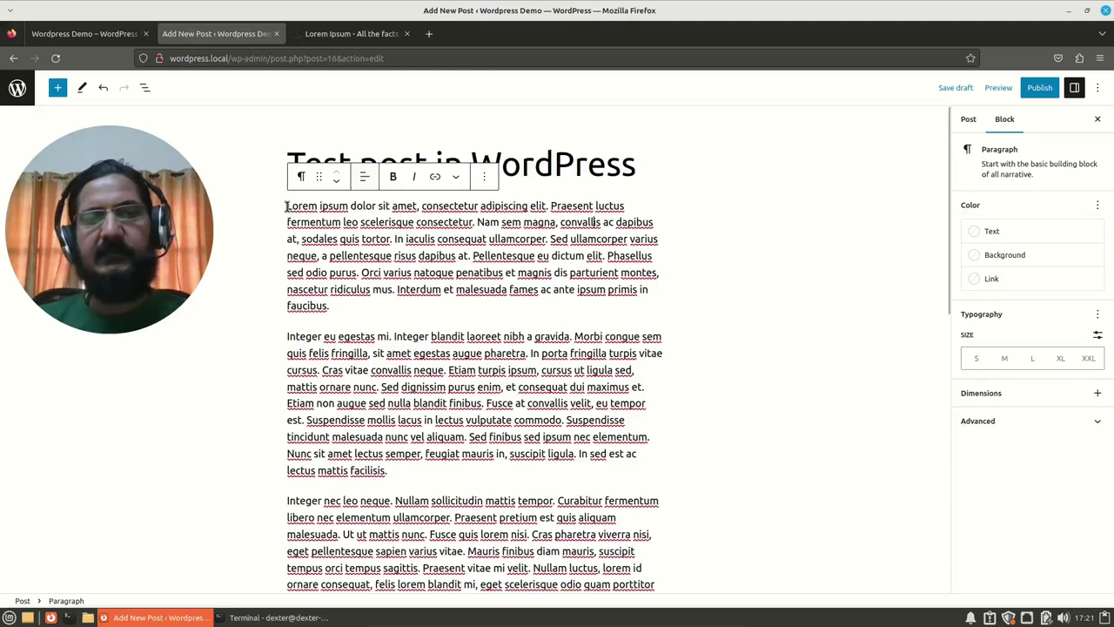
pyautogui.moveTo(288, 205); pyautogui.dragTo(352, 207)
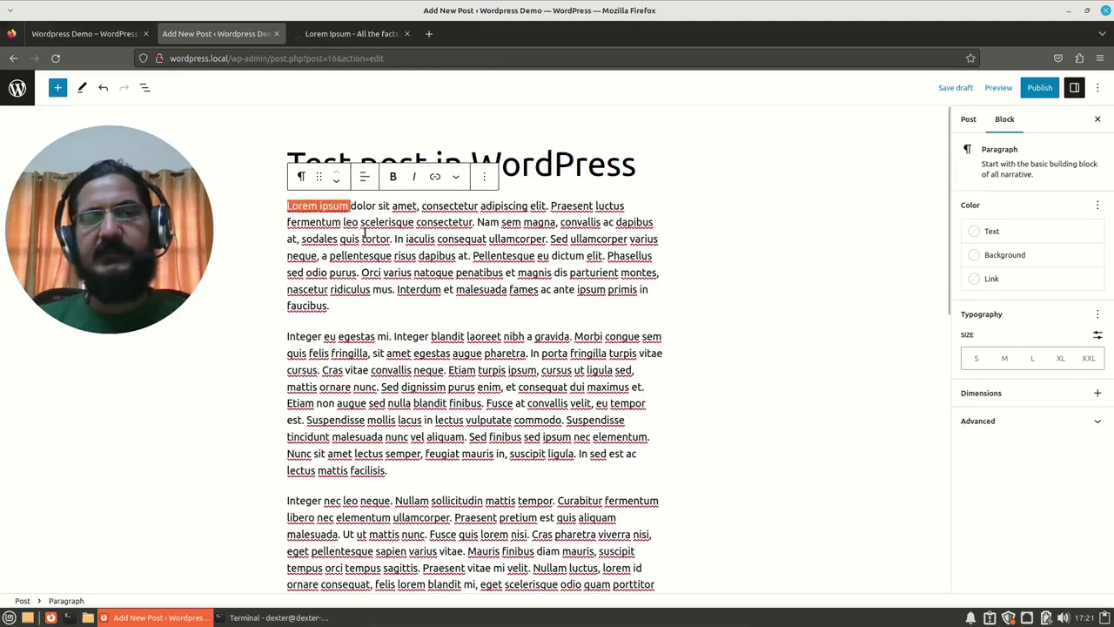
pyautogui.click(393, 176)
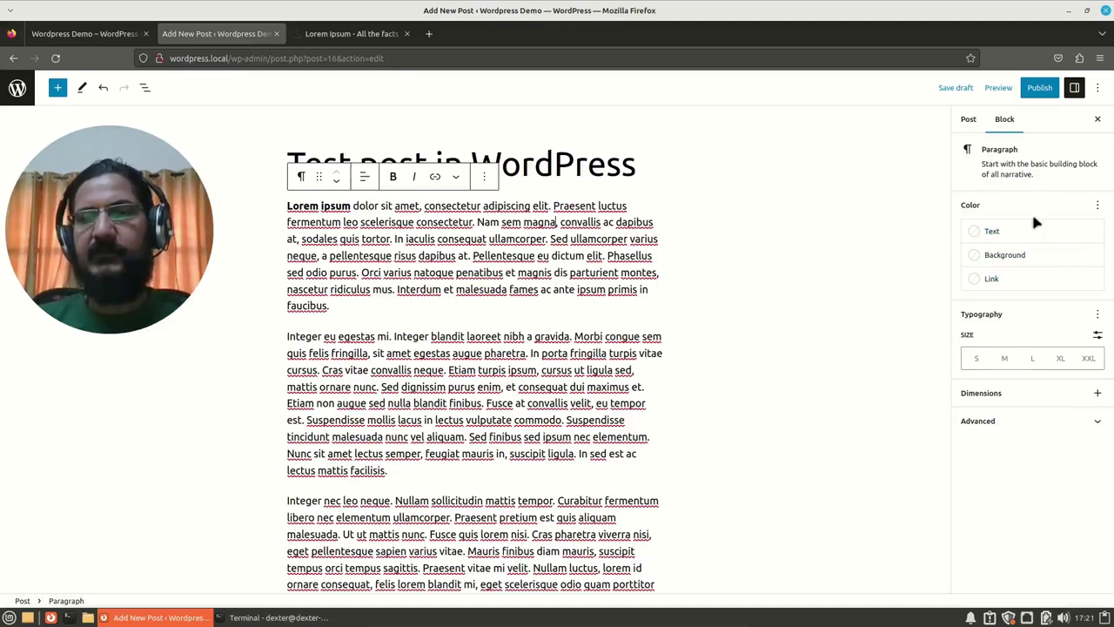
# - Review the post's visibility and publish date options, and look at how existing posts appear on the site's front page
pyautogui.click(969, 119)
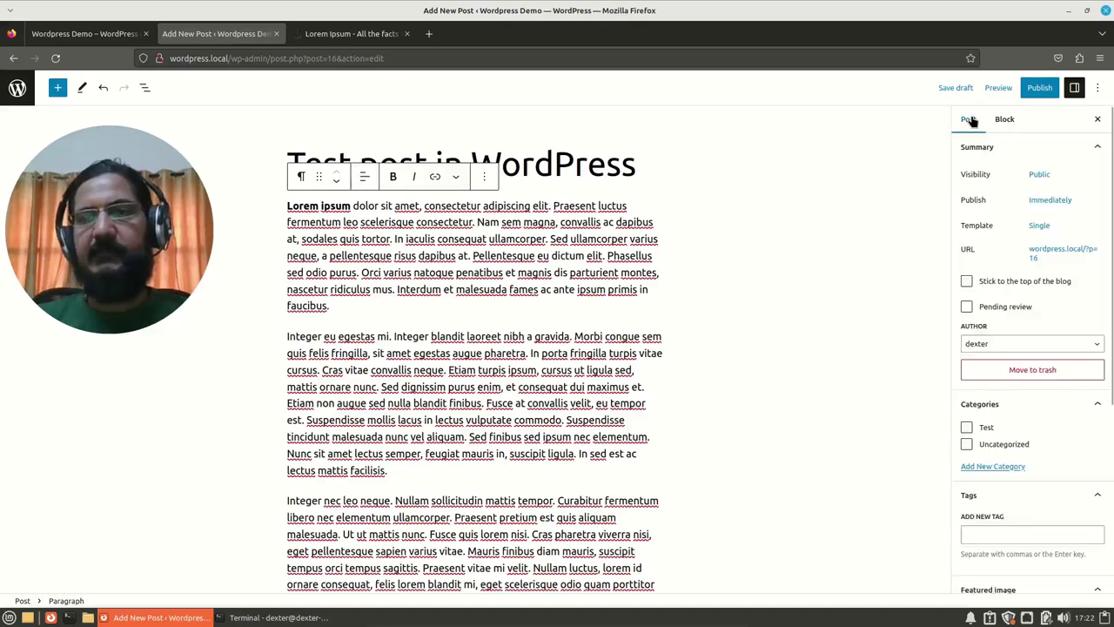
pyautogui.click(1041, 175)
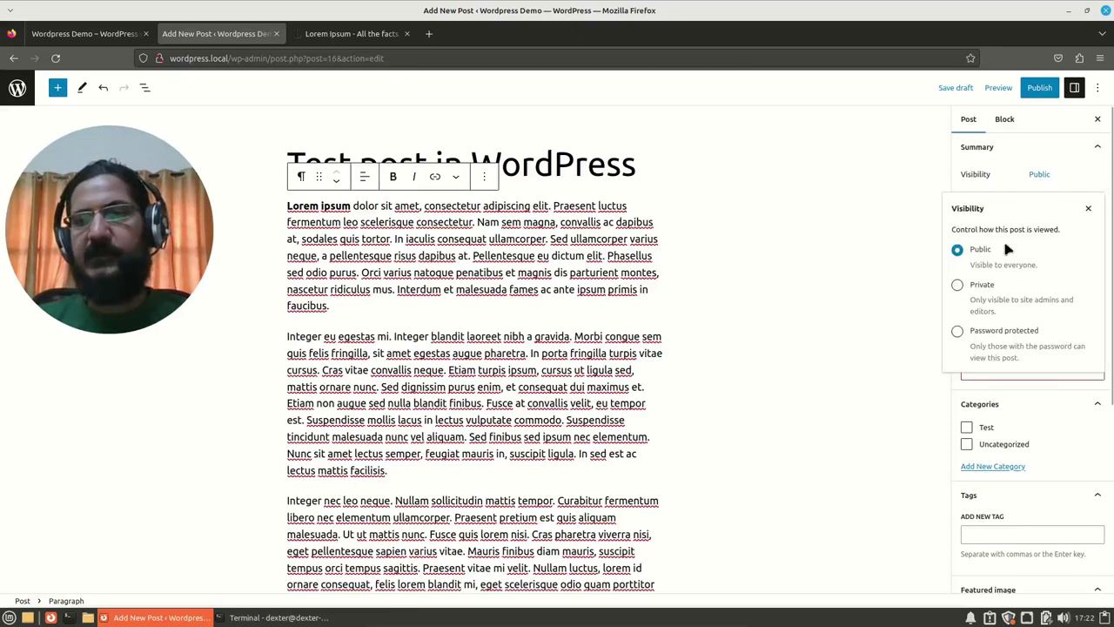
pyautogui.click(1089, 210)
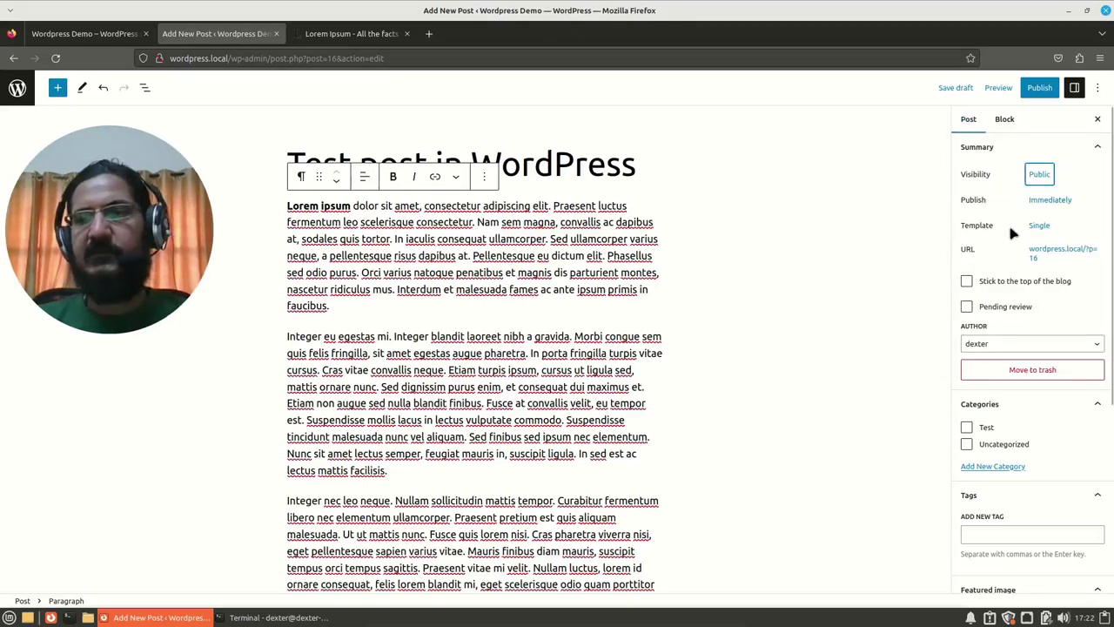
pyautogui.click(1052, 201)
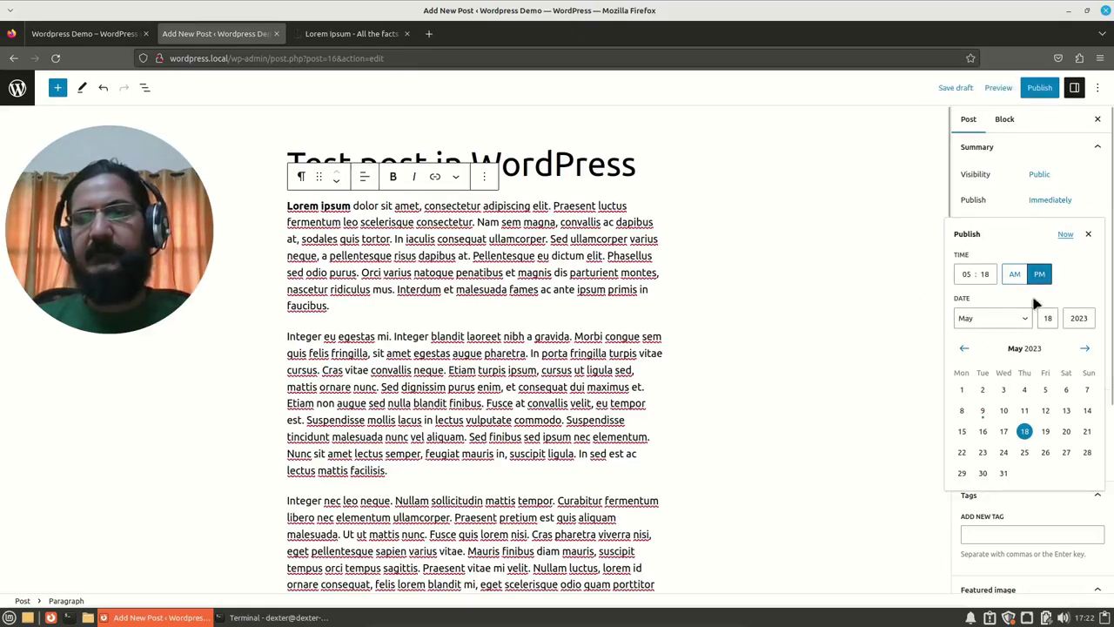
pyautogui.click(1088, 233)
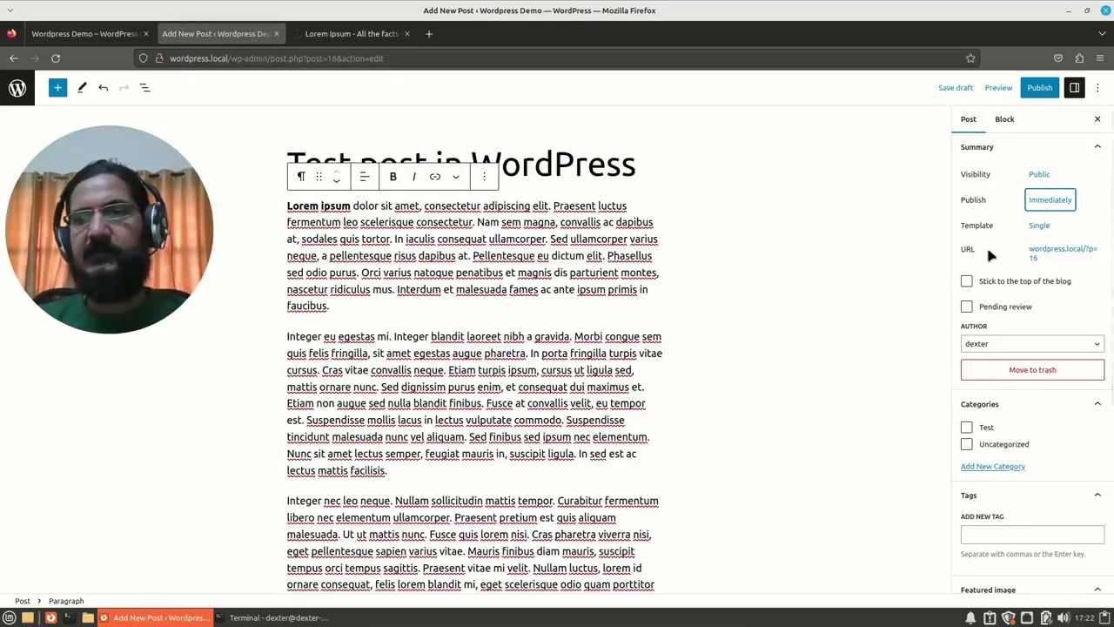
pyautogui.scroll(-1, 989, 253)
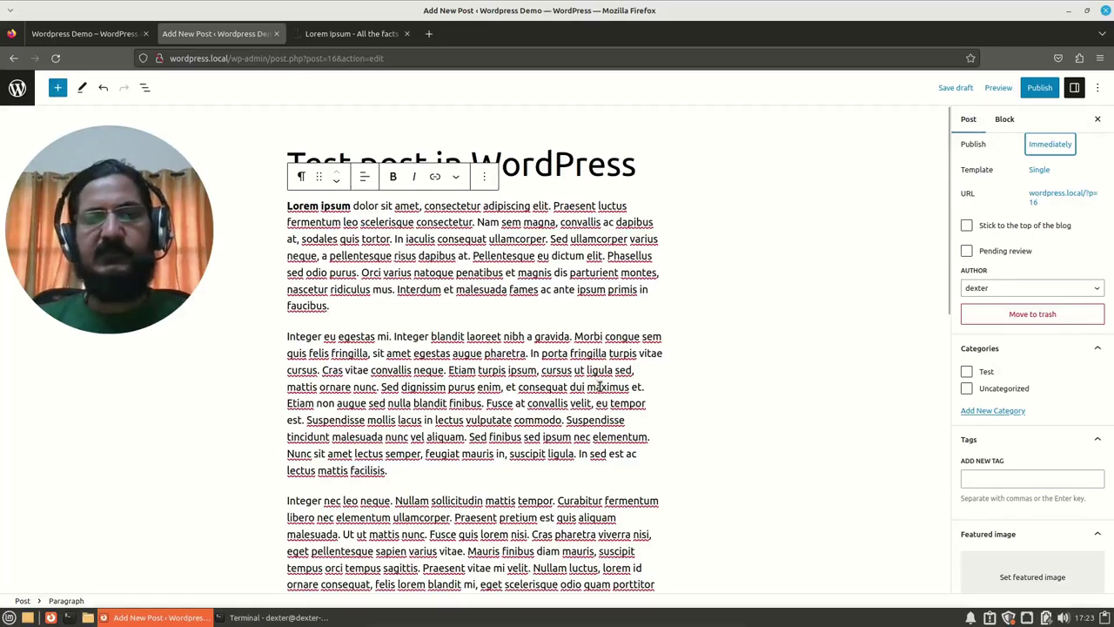
pyautogui.click(92, 34)
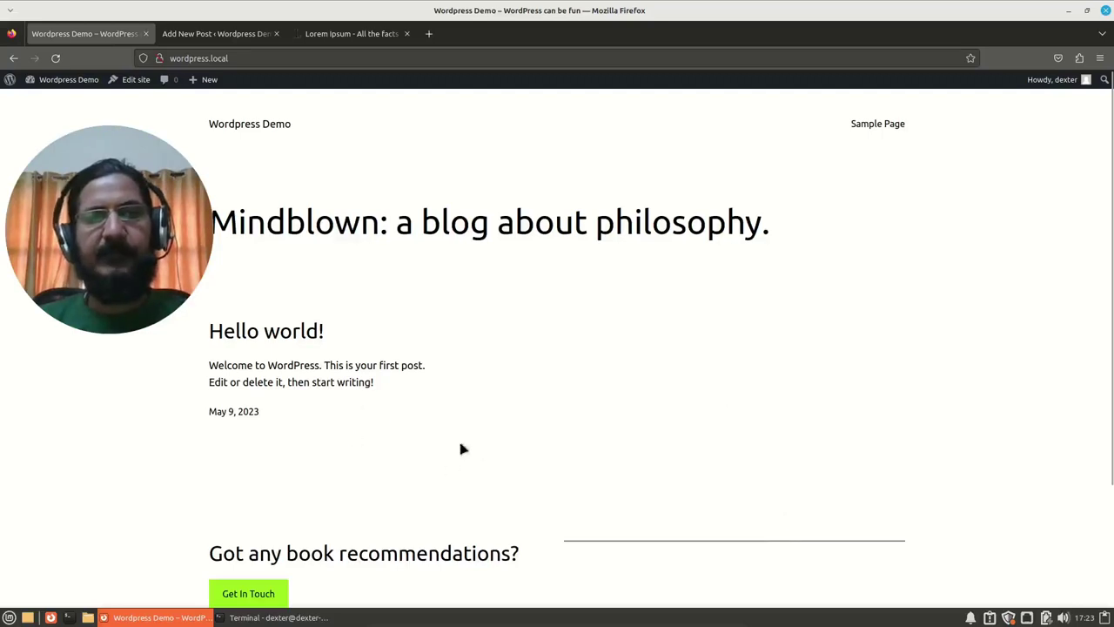
pyautogui.click(234, 35)
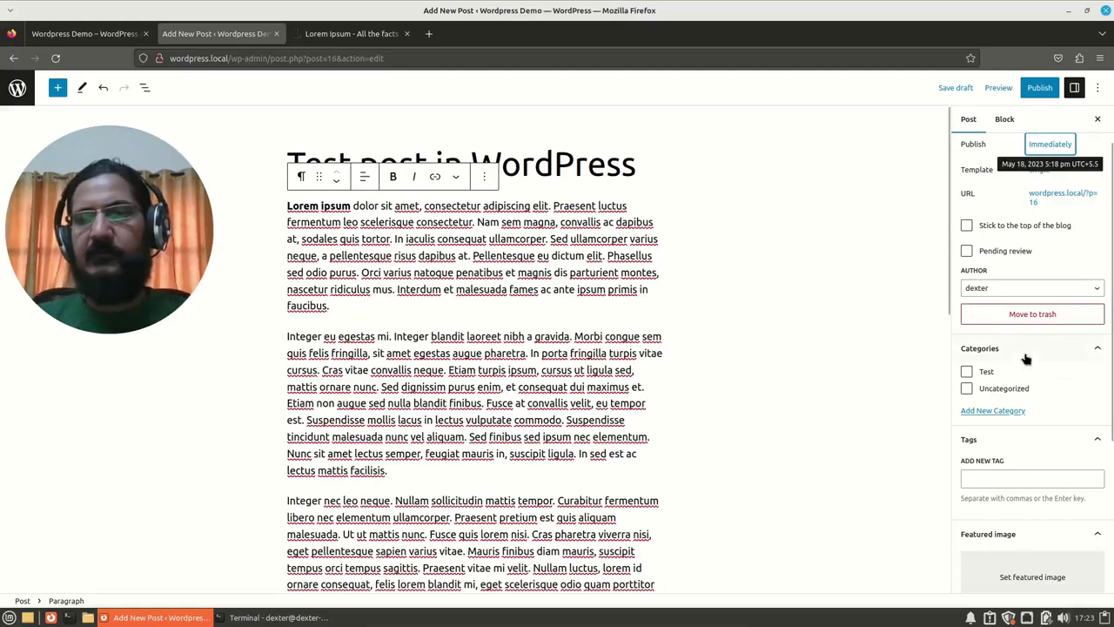
# - Assign the post to the Test category and open the form for adding a new category
pyautogui.scroll(-1, 1032, 360)
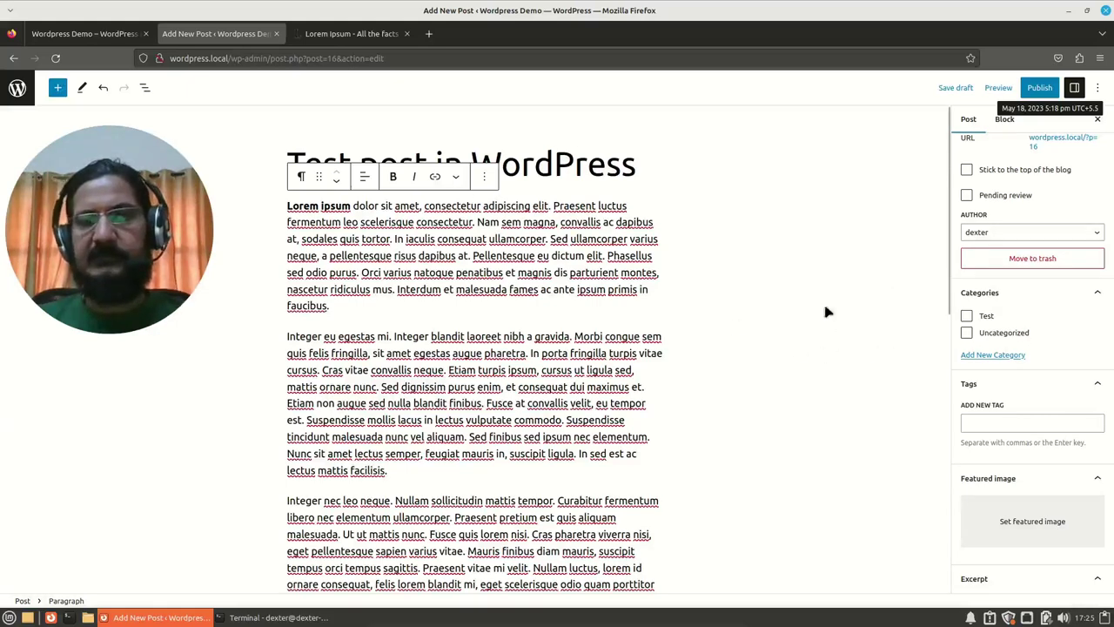
pyautogui.click(967, 317)
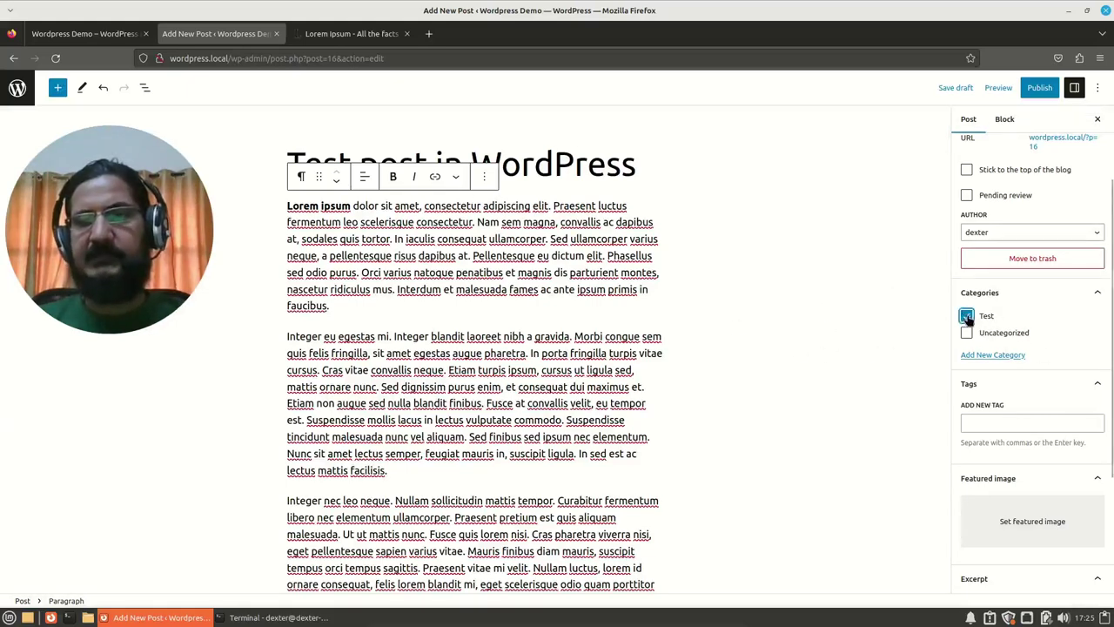
pyautogui.click(986, 357)
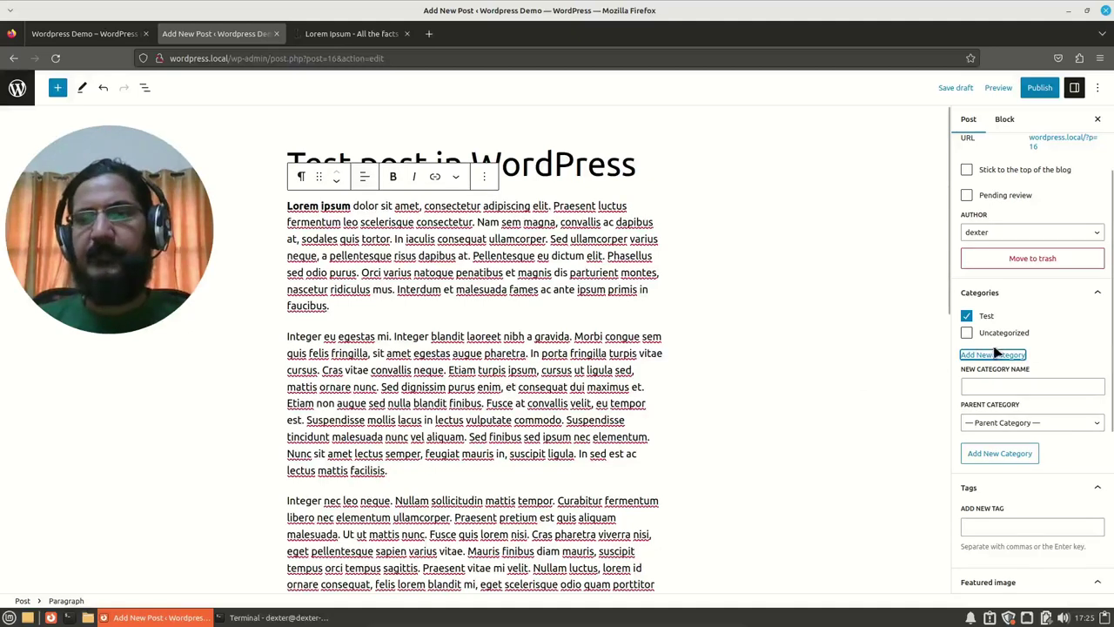
# - Add the tags "wordpress", "posts" and "adding posts" to the post
pyautogui.scroll(-4, 1035, 348)
pyautogui.scroll(-1, 1035, 354)
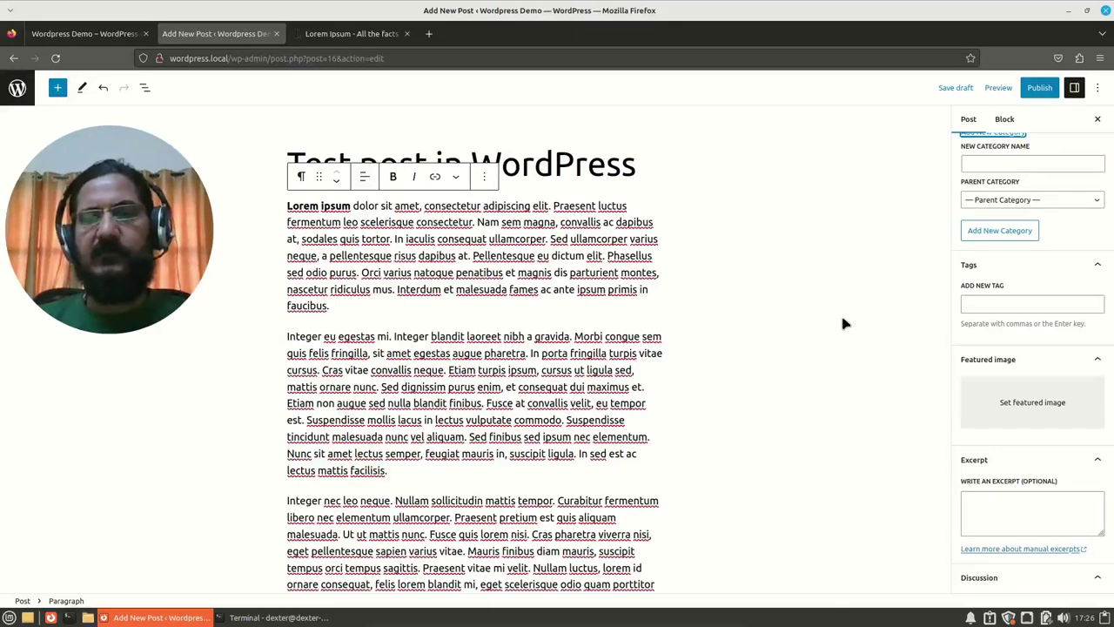
pyautogui.click(993, 302)
pyautogui.write('wordpress')
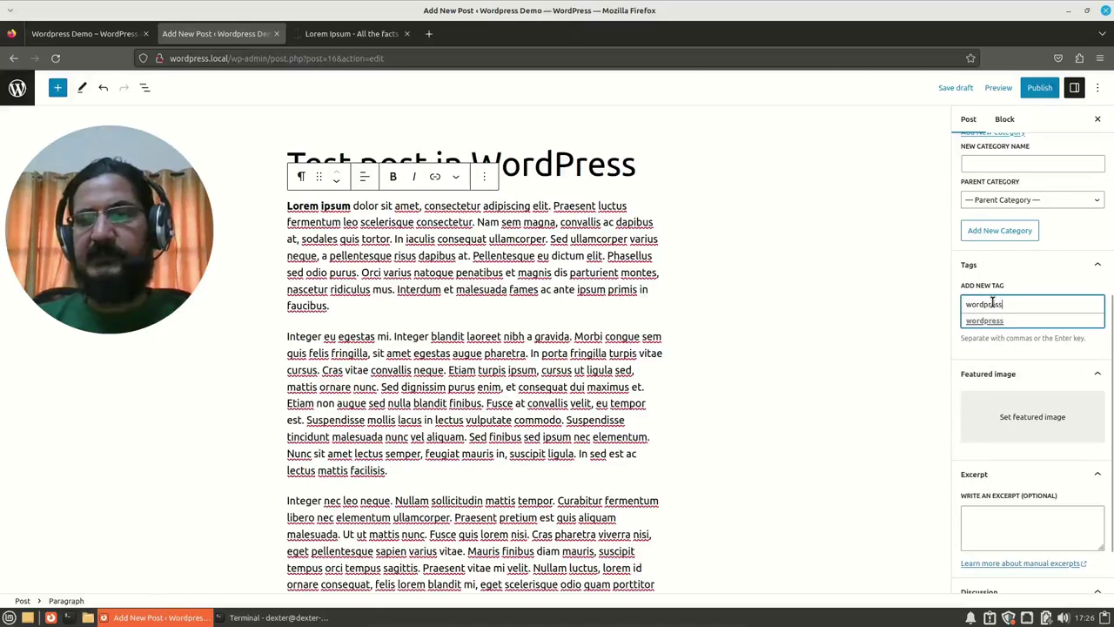
pyautogui.press('Return')
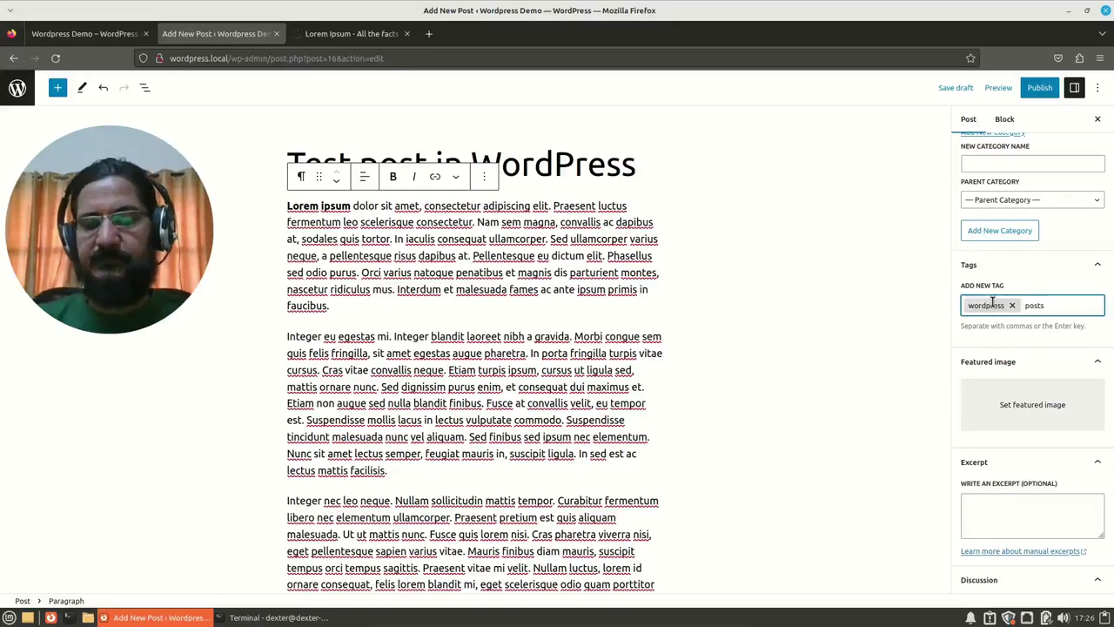
pyautogui.press('Return')
pyautogui.write('addd')
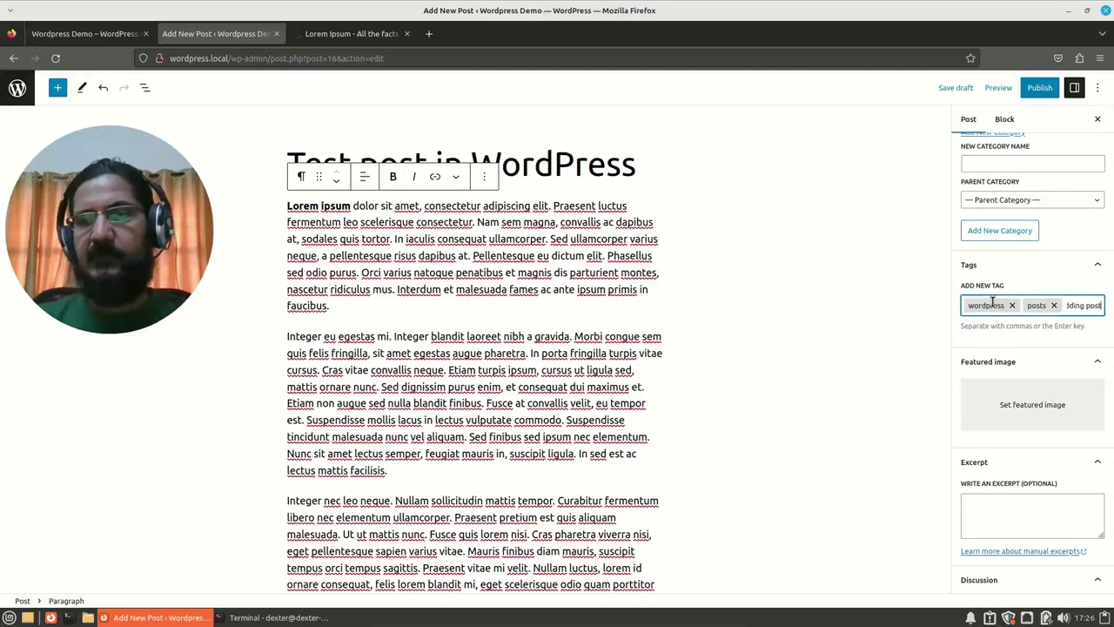
pyautogui.press('Return')
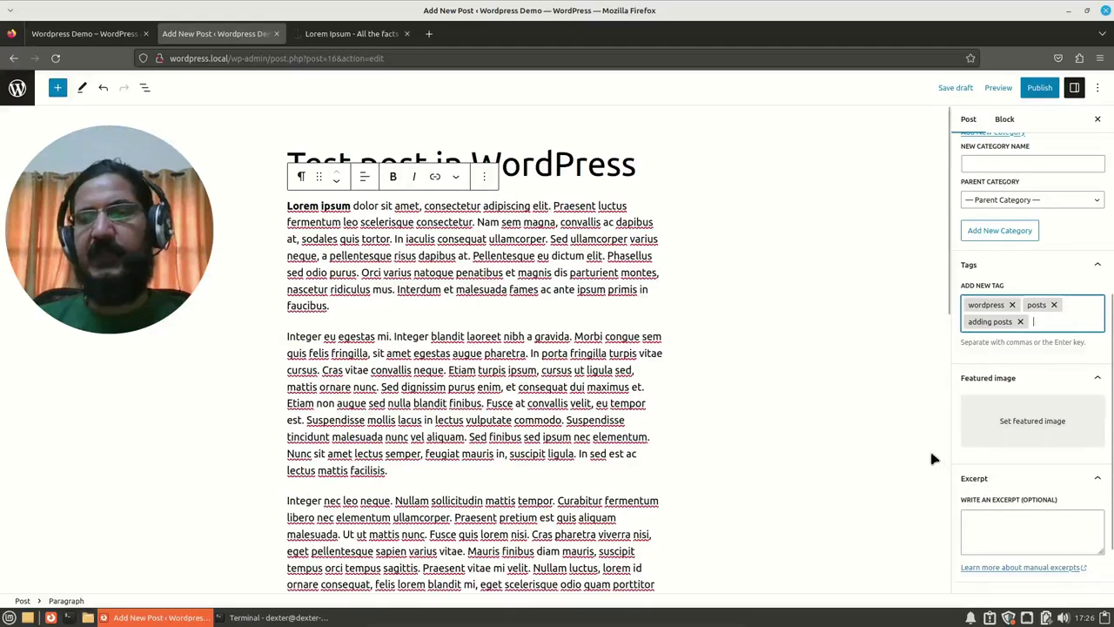
# - Write the post excerpt "This is a test post for wordpress", checking the site's front page for how an existing post is summarised
pyautogui.scroll(-3, 931, 458)
pyautogui.scroll(-2, 1017, 485)
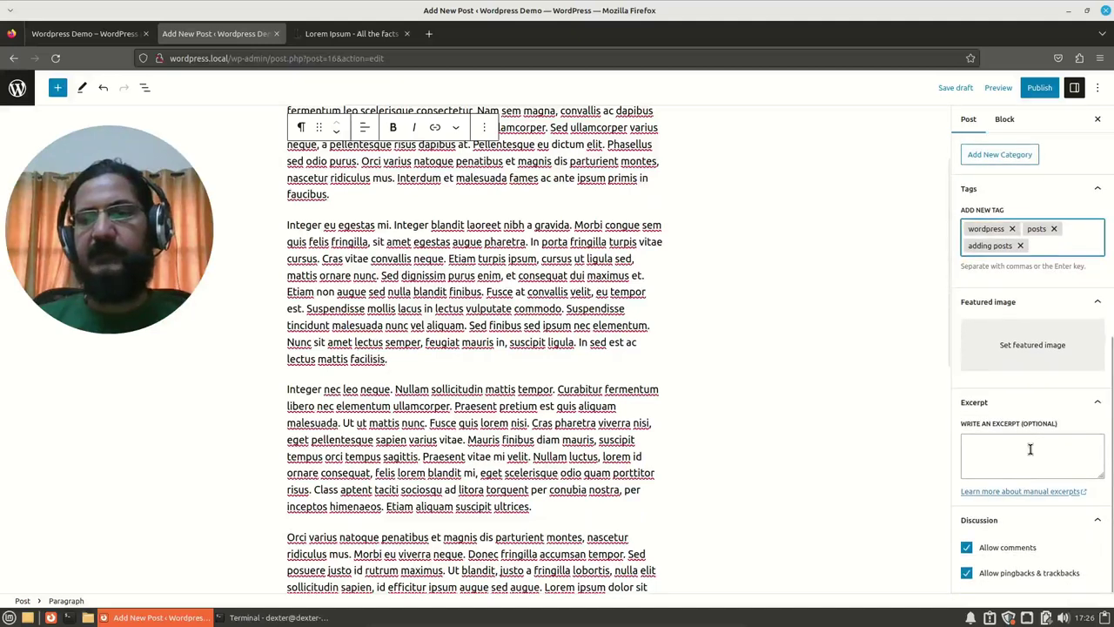
pyautogui.scroll(3, 772, 437)
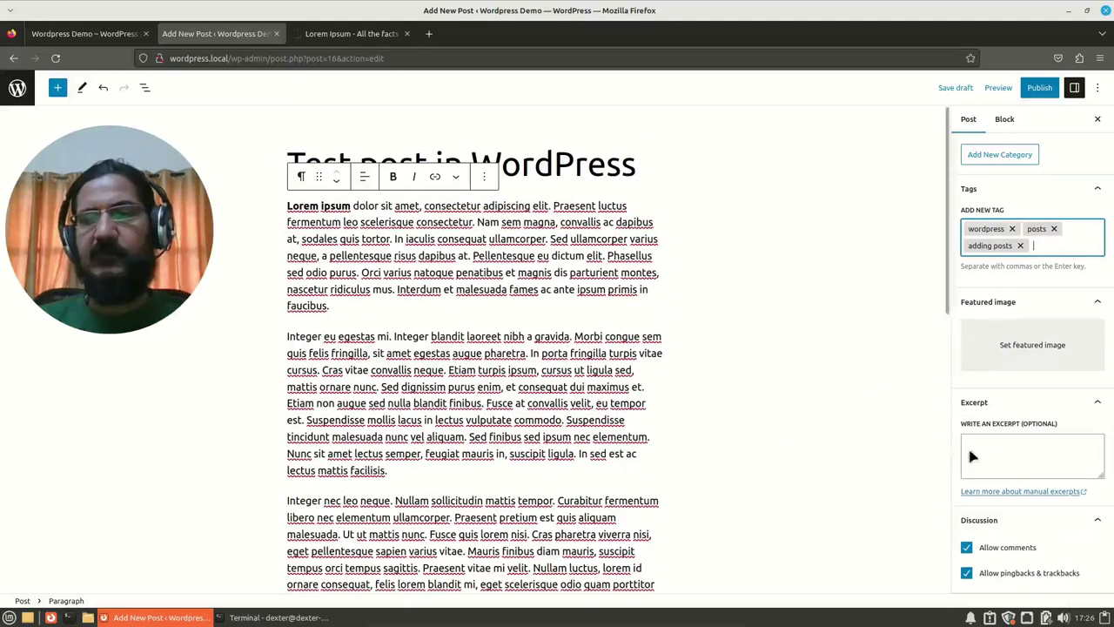
pyautogui.click(986, 449)
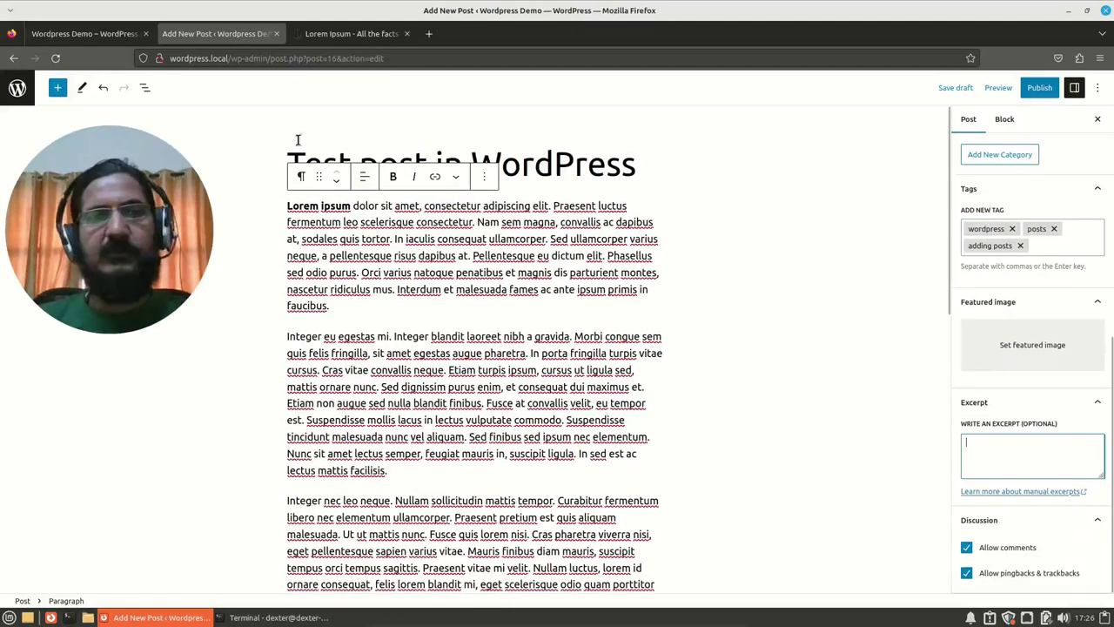
pyautogui.click(92, 36)
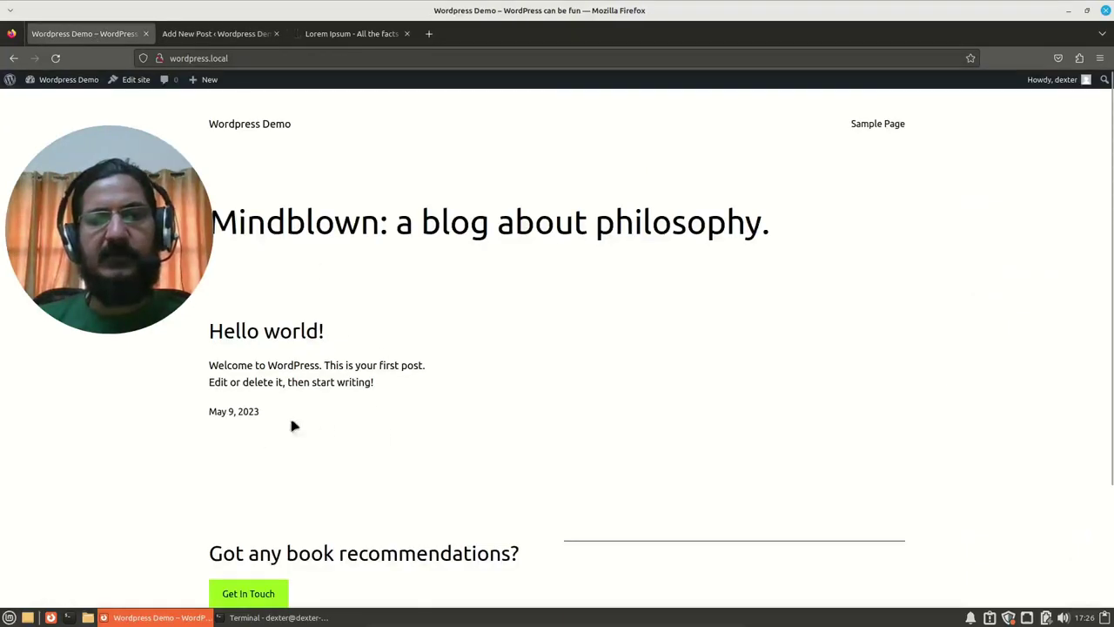
pyautogui.click(207, 39)
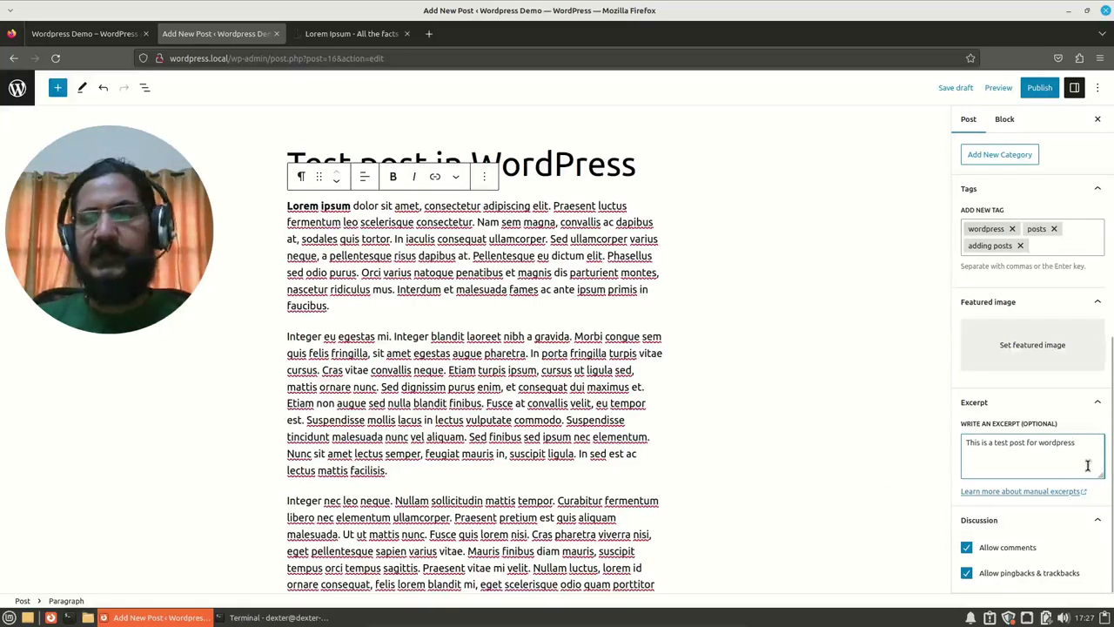
# - Publish the post immediately with public visibility
pyautogui.scroll(10, 1064, 473)
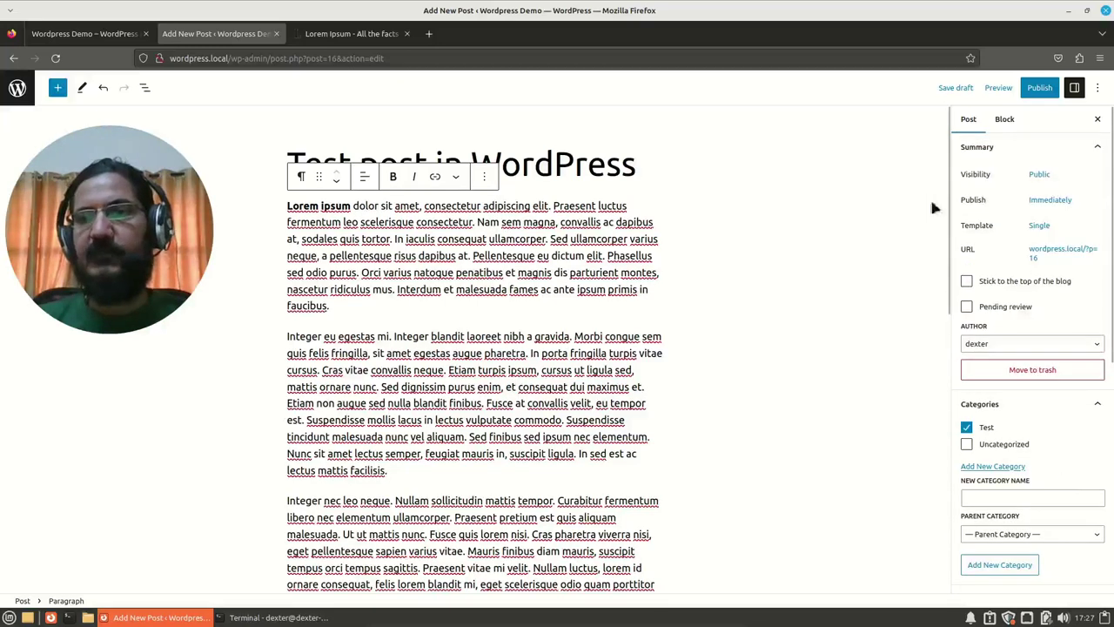
pyautogui.click(1038, 89)
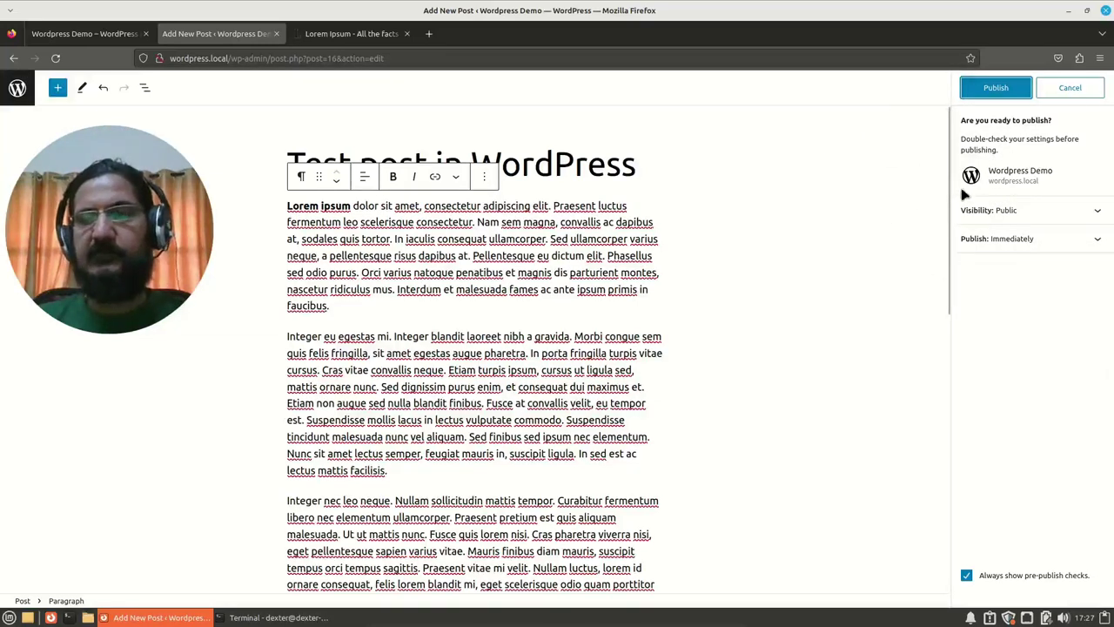
pyautogui.click(994, 90)
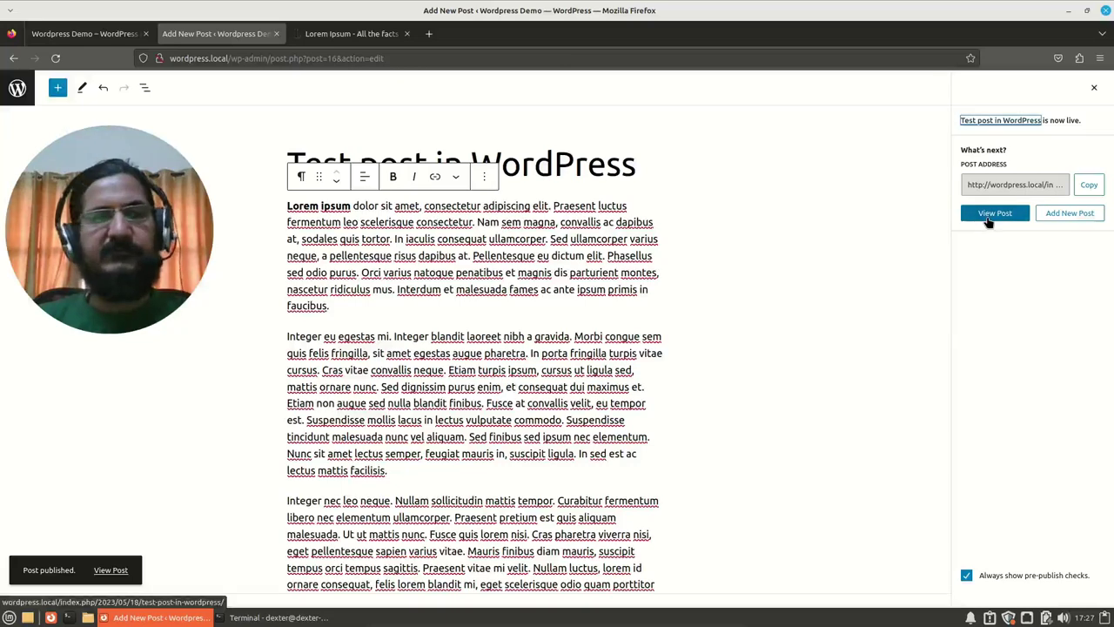
# - Reload the wordpress.local front page to check the listing of the published post
pyautogui.click(104, 33)
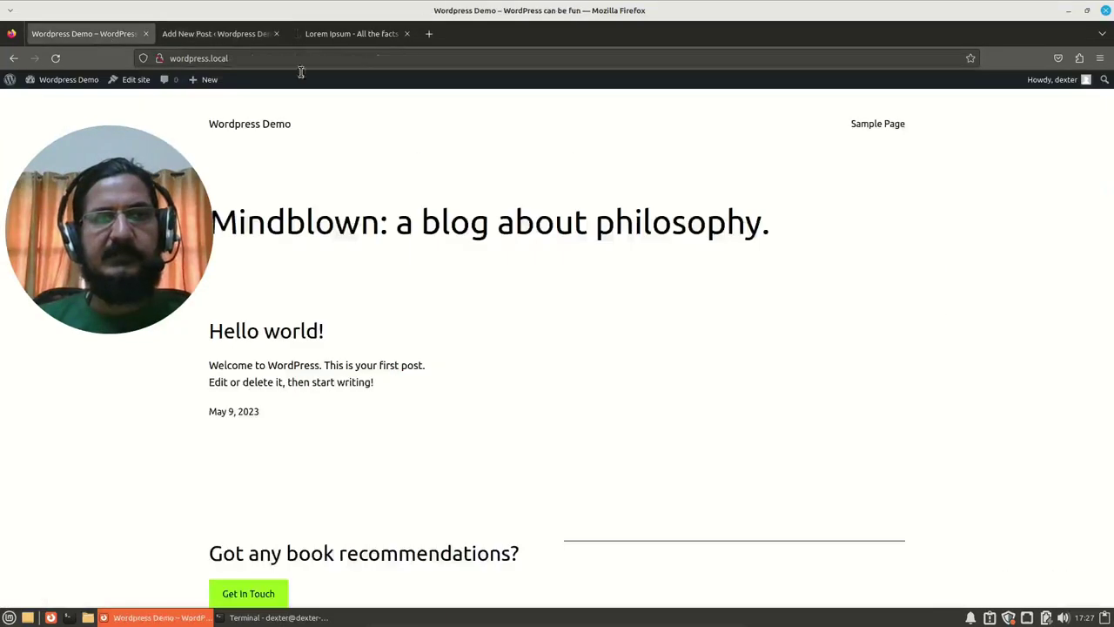
pyautogui.click(411, 58)
pyautogui.press('Return')
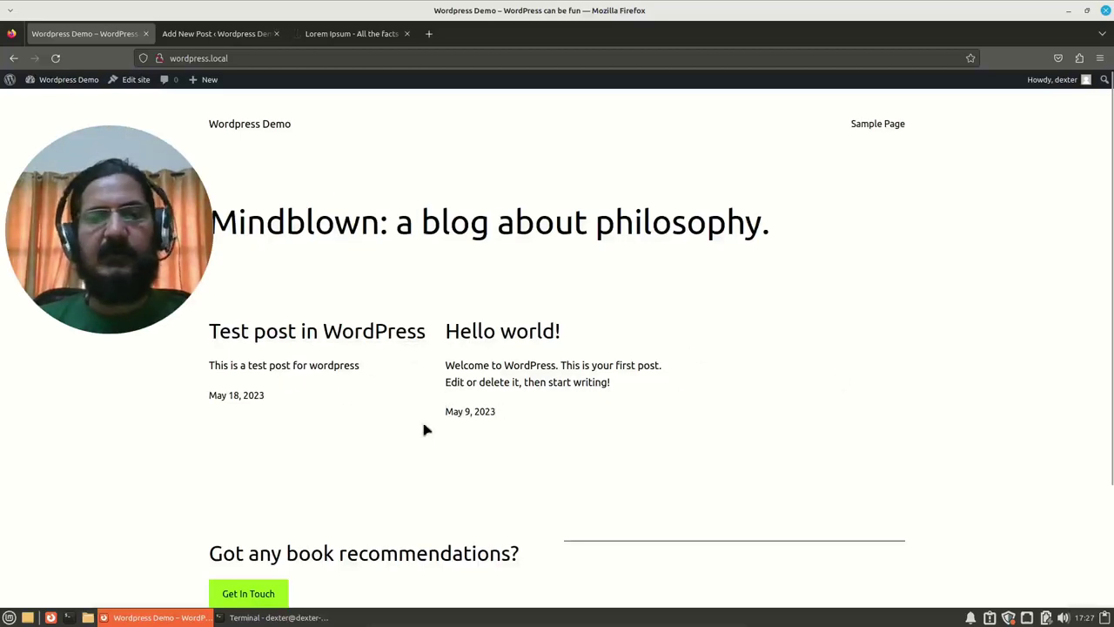
# - Open the published "Test post in WordPress" on the site and examine its text, category, tags and comment form
pyautogui.click(339, 339)
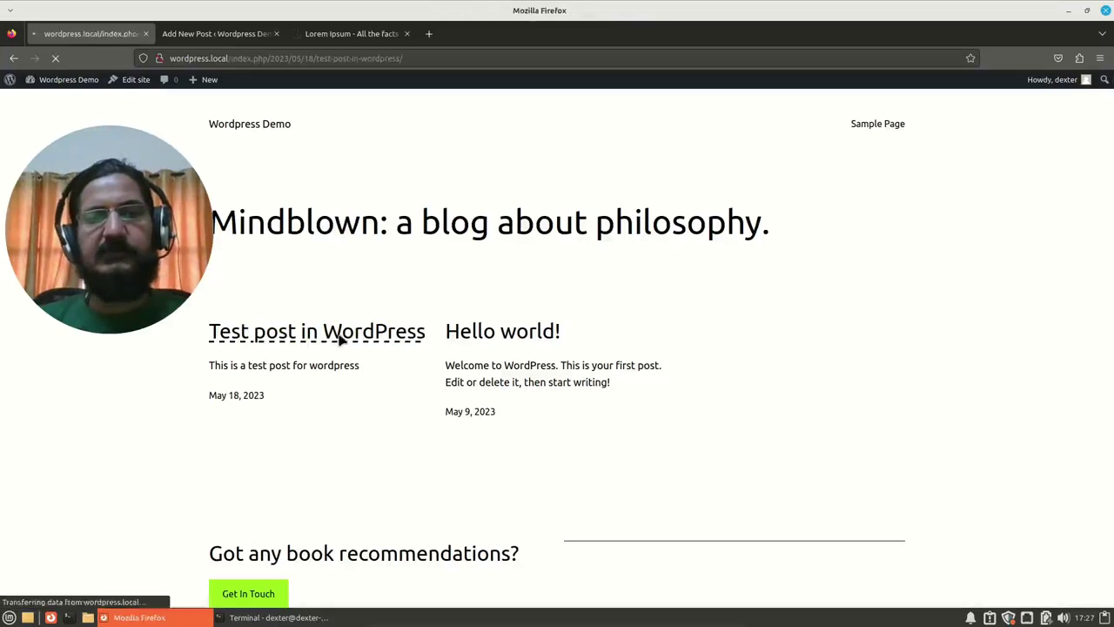
pyautogui.scroll(-1, 340, 339)
pyautogui.scroll(-10, 339, 340)
pyautogui.scroll(-5, 340, 340)
pyautogui.scroll(-1, 340, 339)
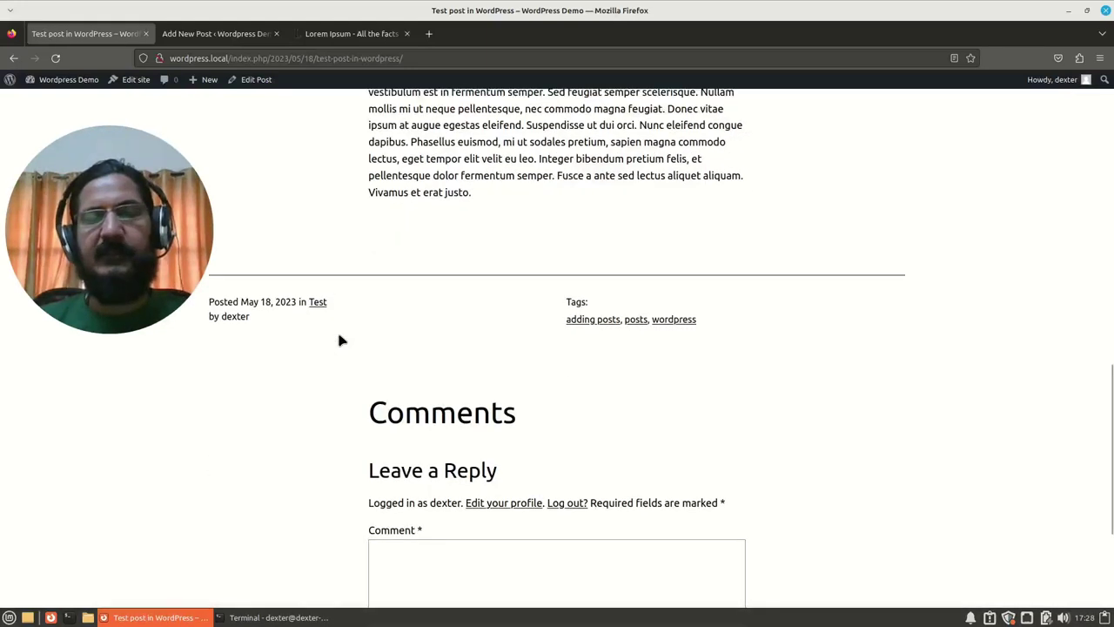
pyautogui.scroll(-1, 339, 340)
pyautogui.scroll(2, 253, 258)
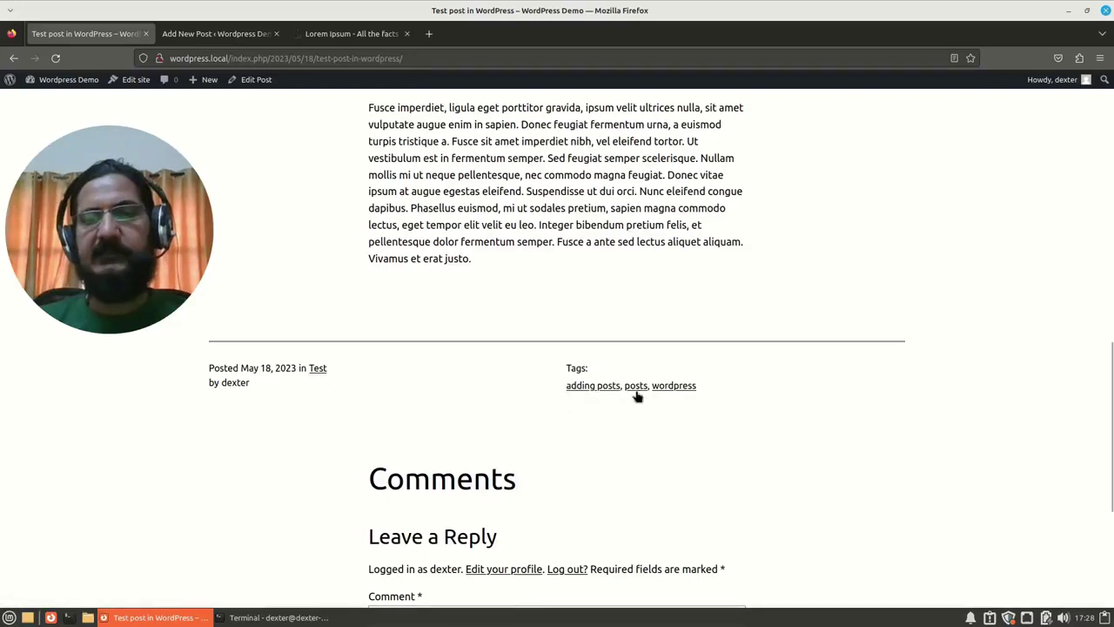
pyautogui.scroll(-5, 588, 430)
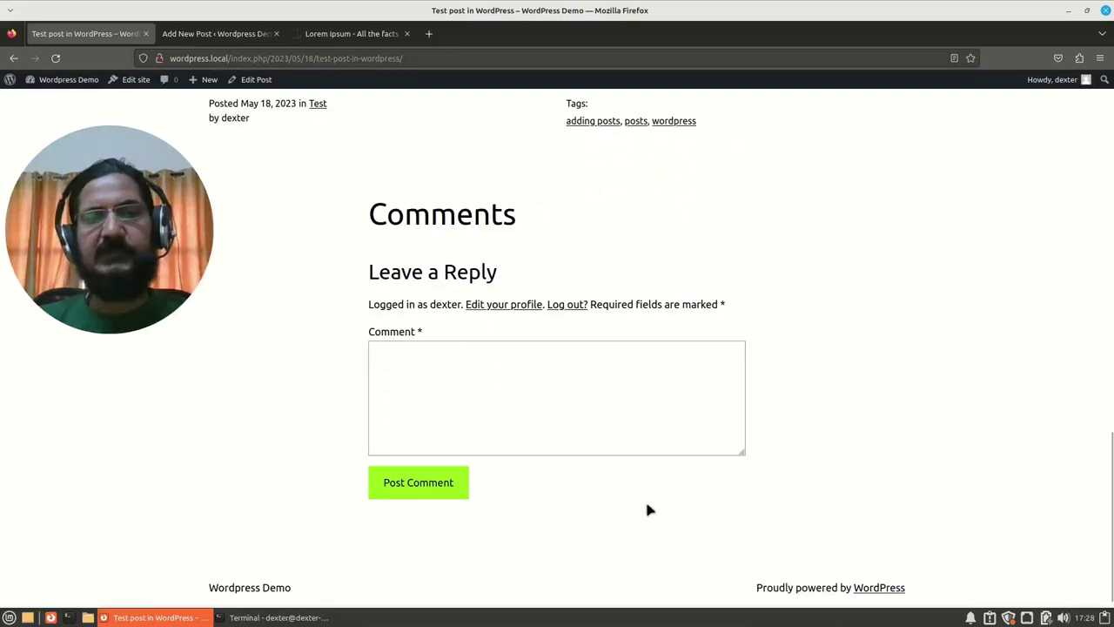
pyautogui.scroll(10, 645, 497)
pyautogui.scroll(8, 645, 503)
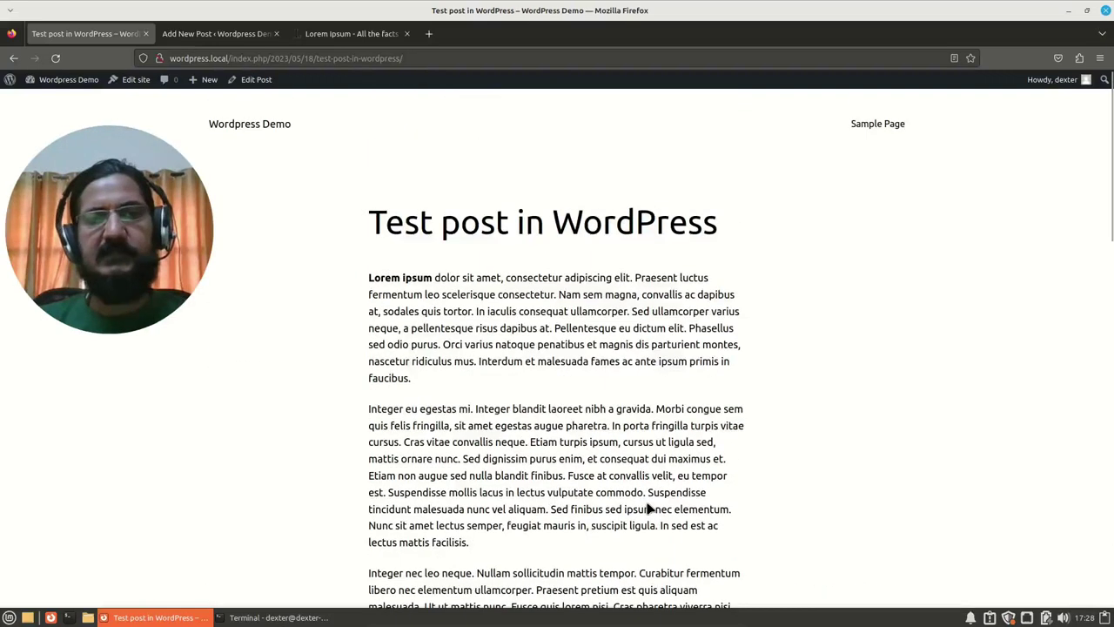
# - Return to the post editor and leave it for the admin list of all posts
pyautogui.click(218, 34)
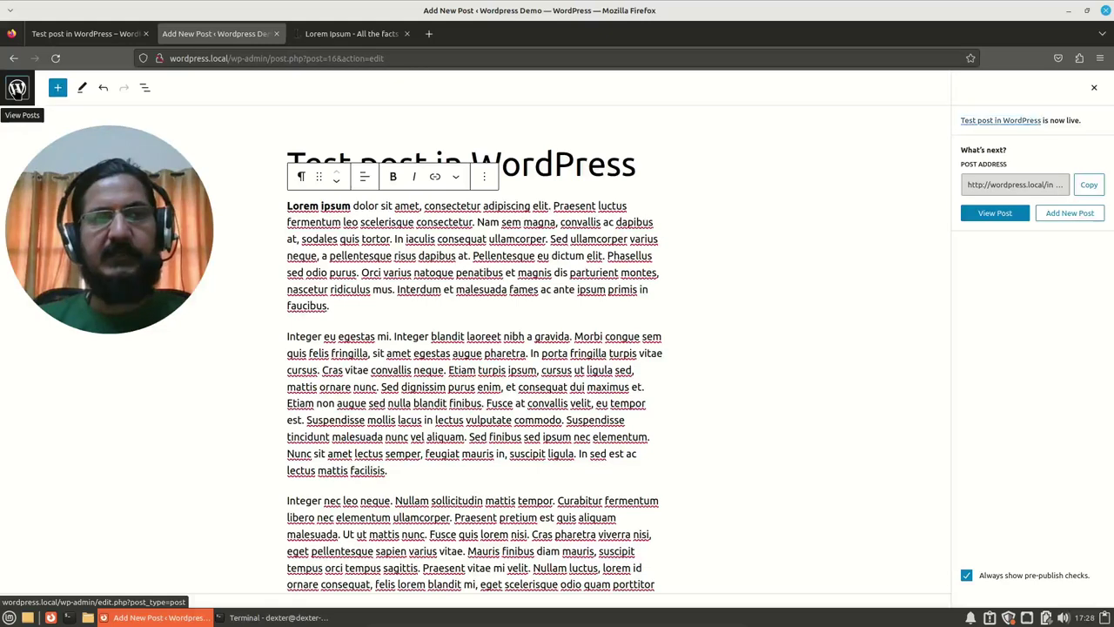
pyautogui.click(17, 87)
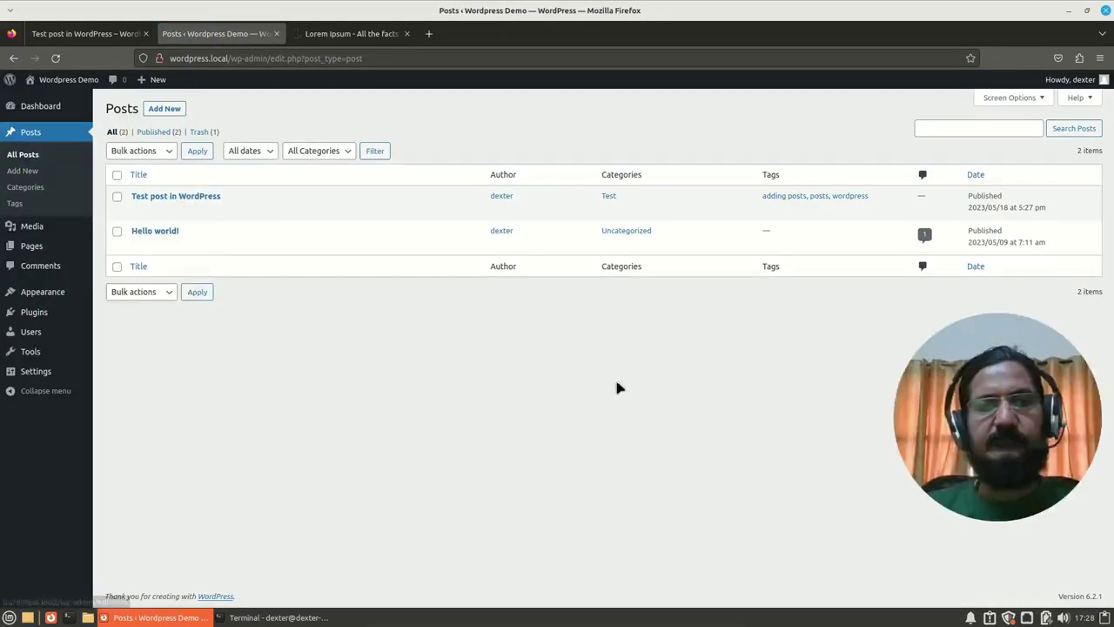